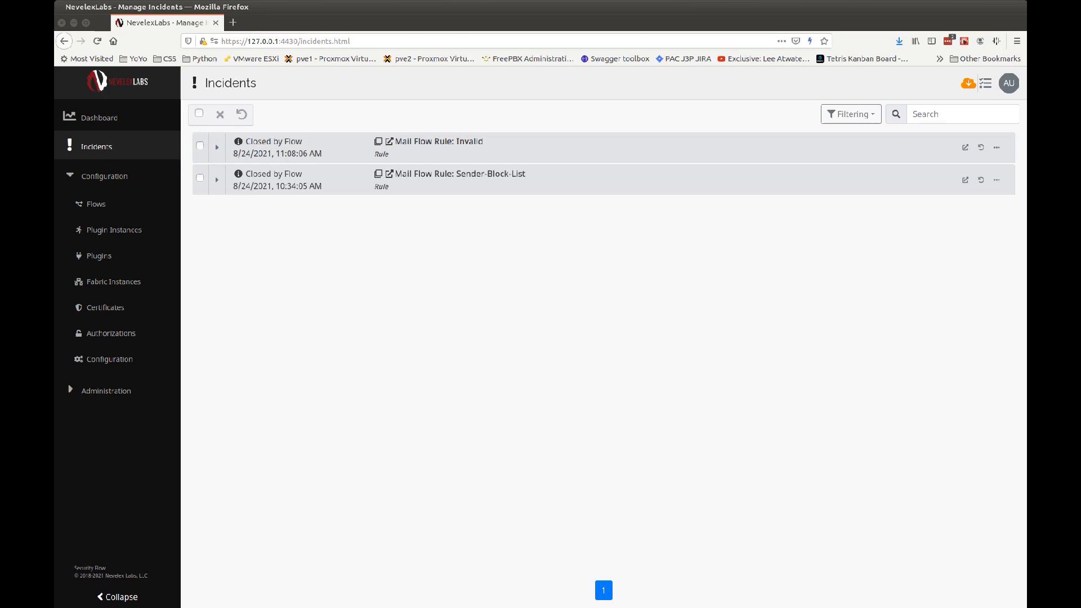
- Open the data renderer editor for the Sender-Block-List incident's Get Mail Flow Rule response and name the renderer MS Mail Flow Rule
{"action": "left_click", "coordinate": [396, 176]}
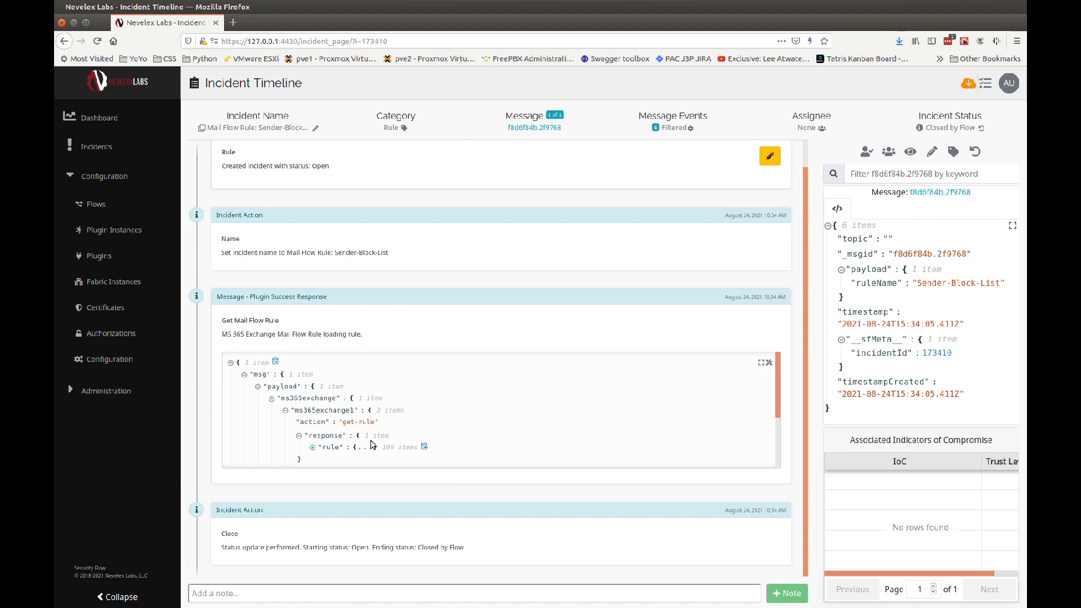
{"action": "left_click", "coordinate": [769, 363]}
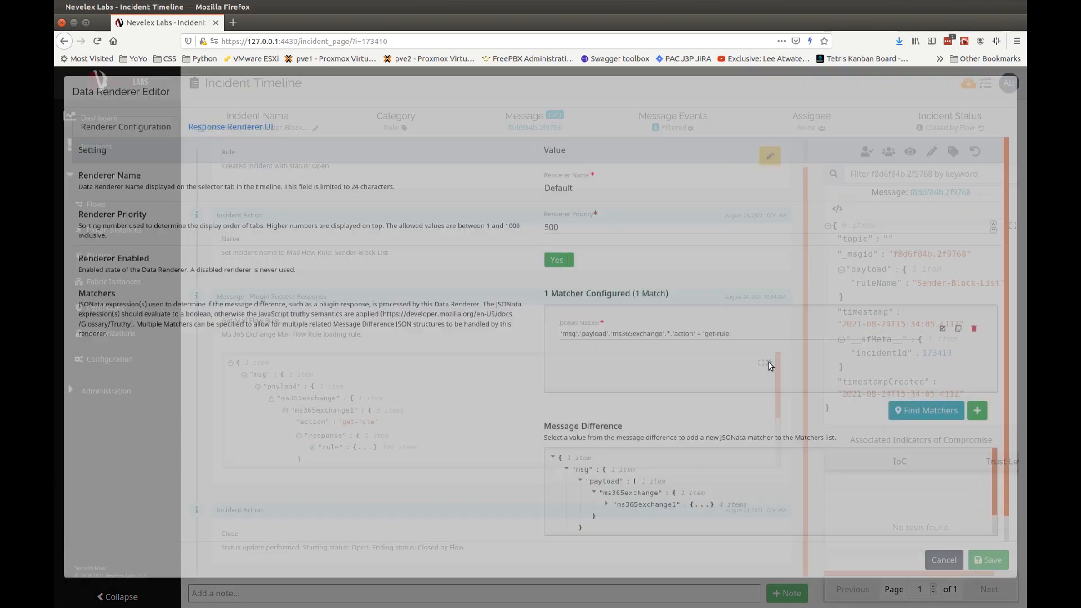
{"action": "left_click", "coordinate": [562, 203]}
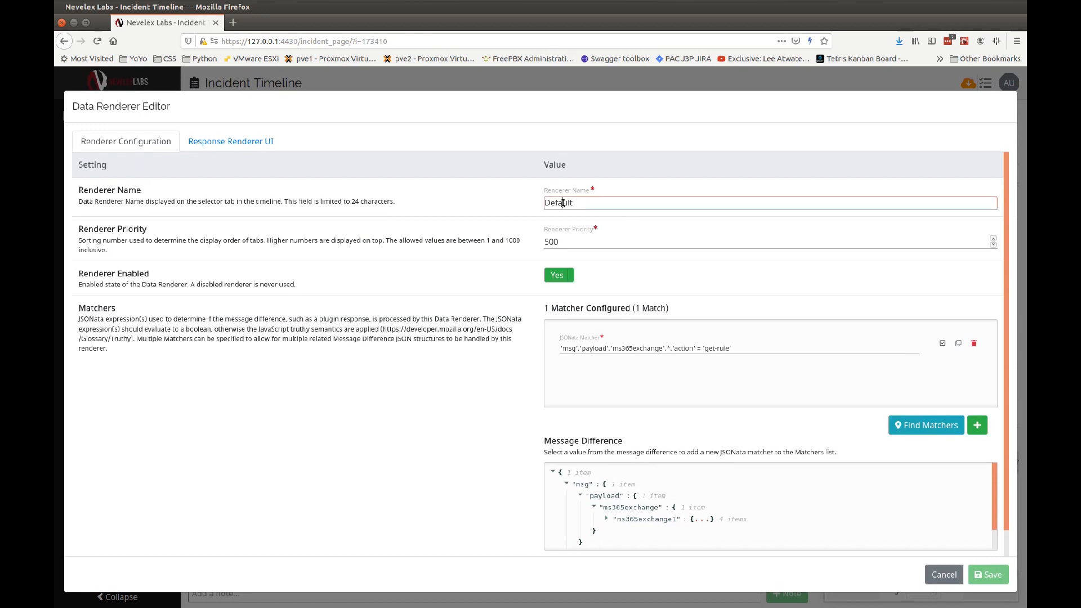
{"action": "double_click", "coordinate": [562, 204]}
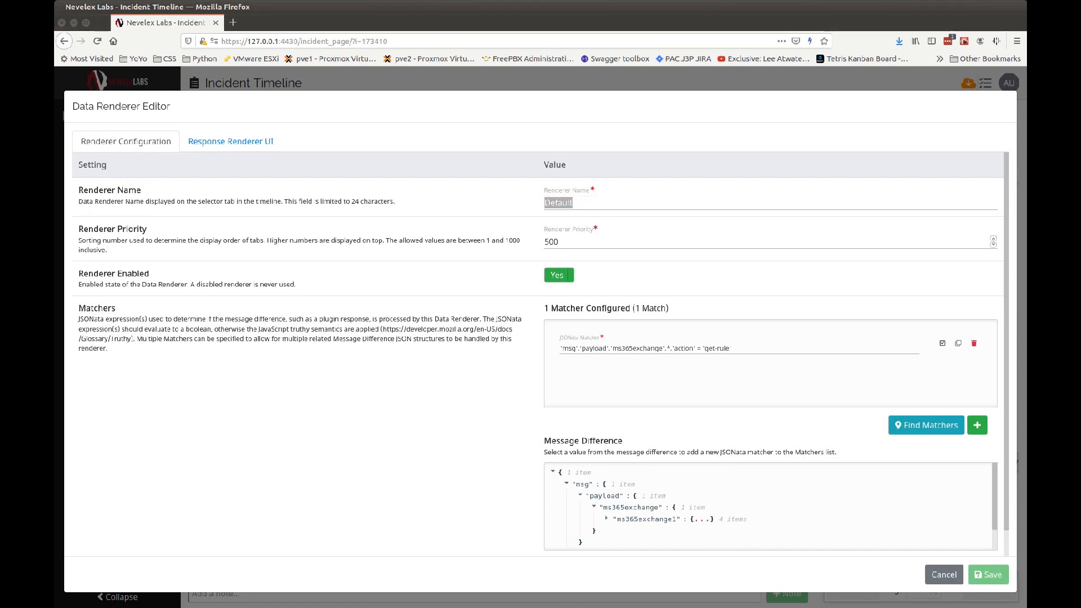
{"action": "double_click", "coordinate": [569, 206]}
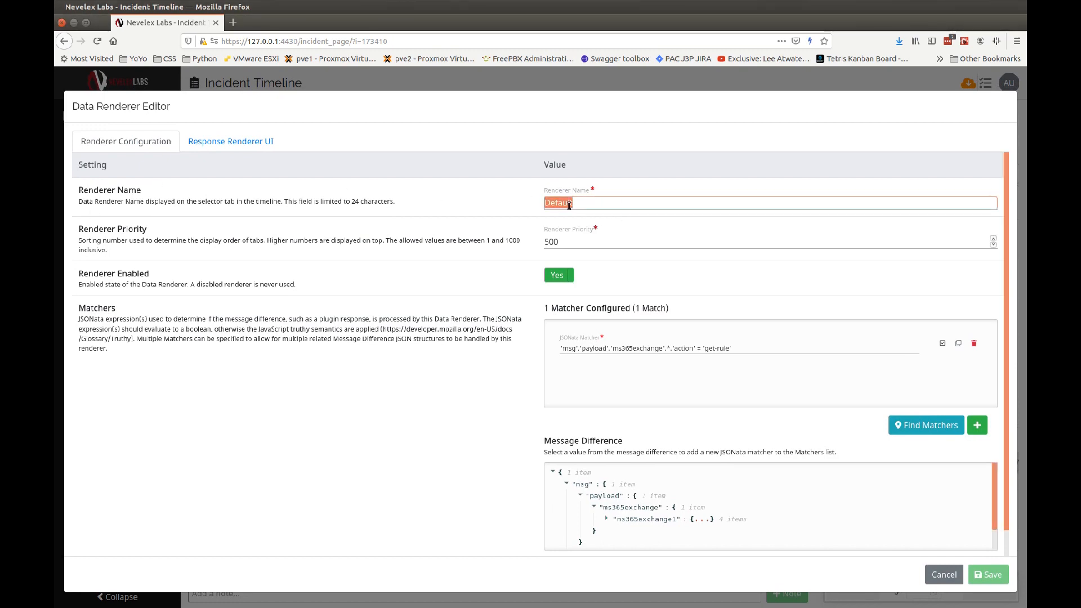
{"action": "type", "text": "MS Mail Flow Rule"}
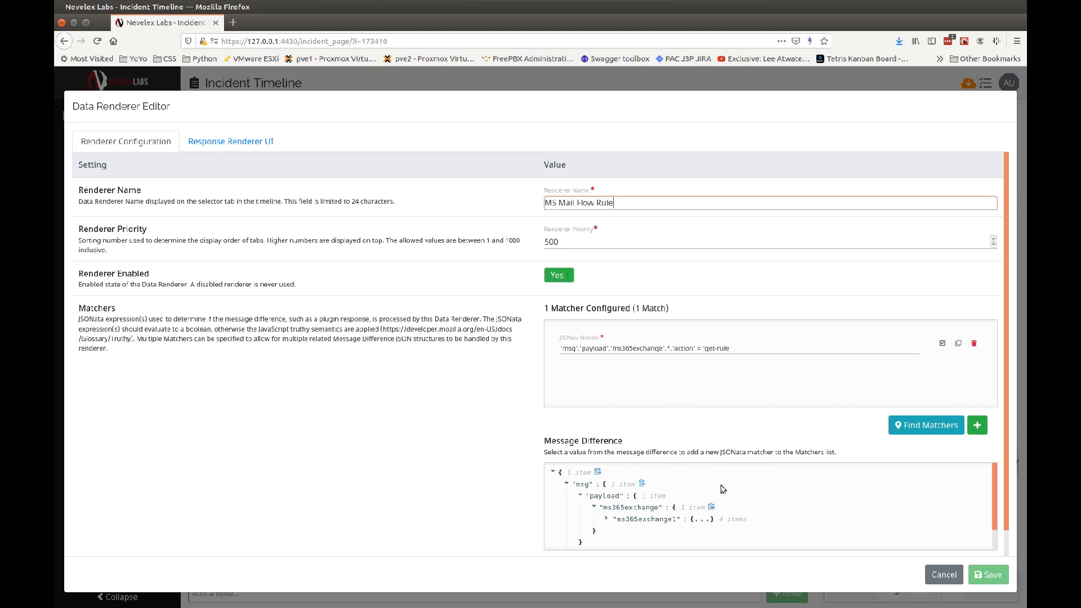
- Add a heading to the response renderer UI and set its size to Heading 6
{"action": "scroll", "coordinate": [724, 489], "scroll_direction": "down", "scroll_amount": 3}
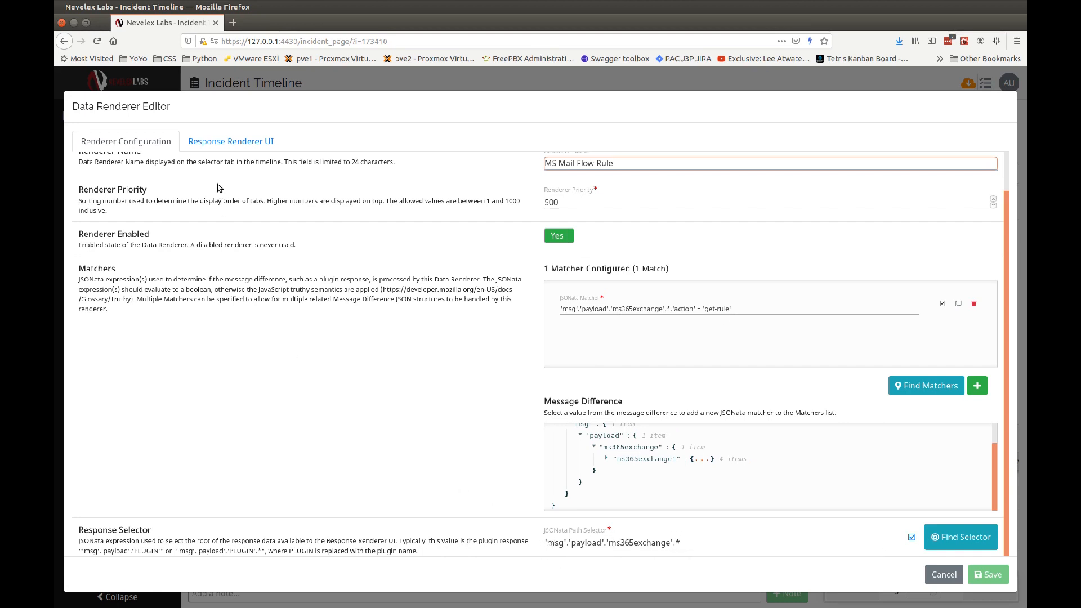
{"action": "left_click", "coordinate": [208, 142]}
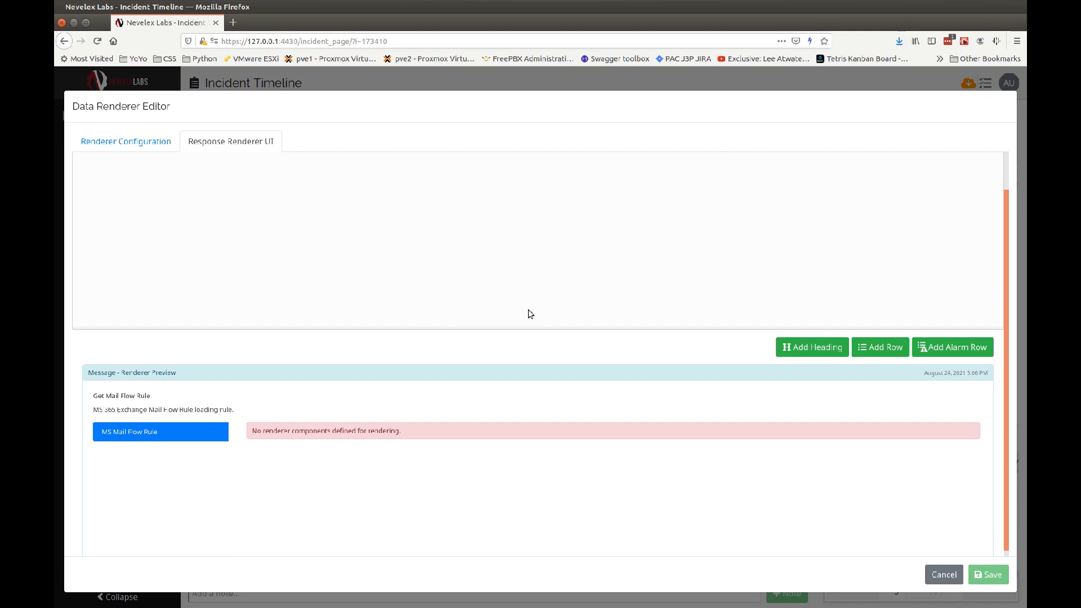
{"action": "left_click", "coordinate": [798, 349]}
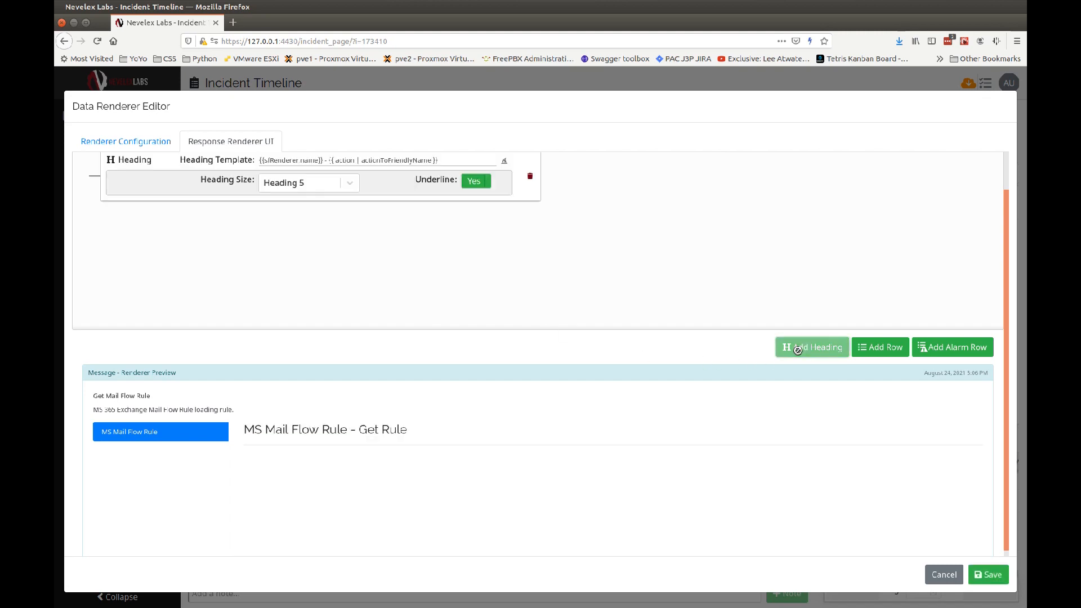
{"action": "left_click", "coordinate": [349, 183]}
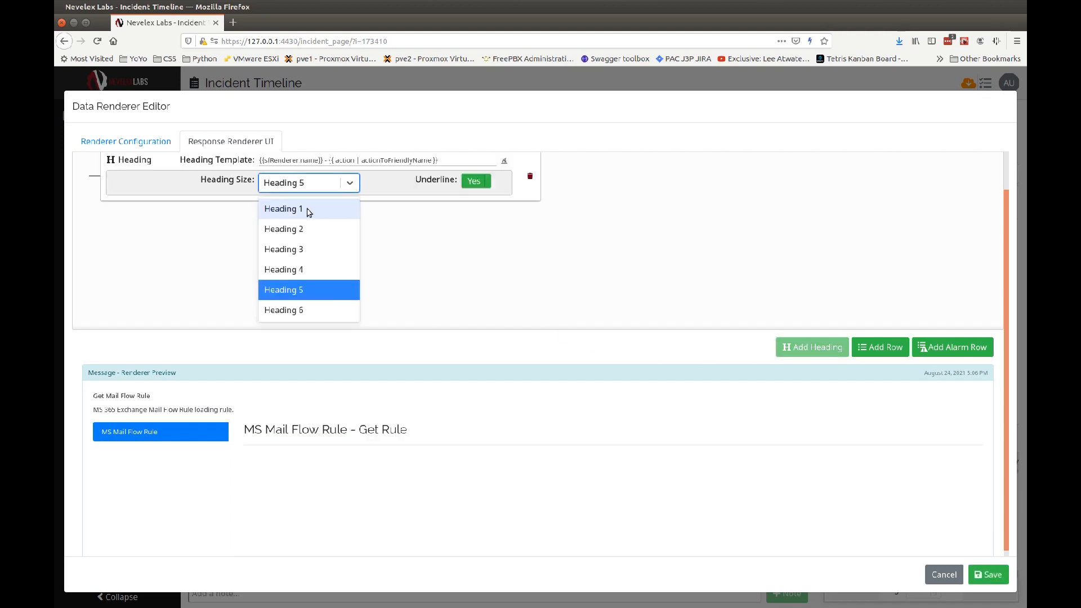
{"action": "left_click", "coordinate": [309, 309]}
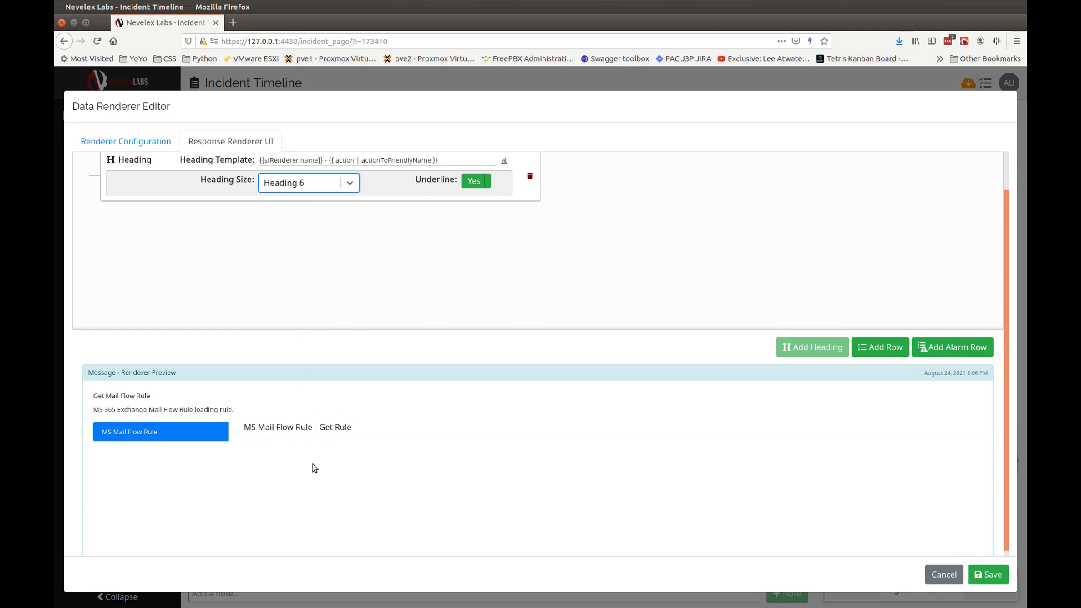
- Add a row containing an object table labelled Mail Flow Rule, with the response's rule object as its source
{"action": "left_click", "coordinate": [865, 345]}
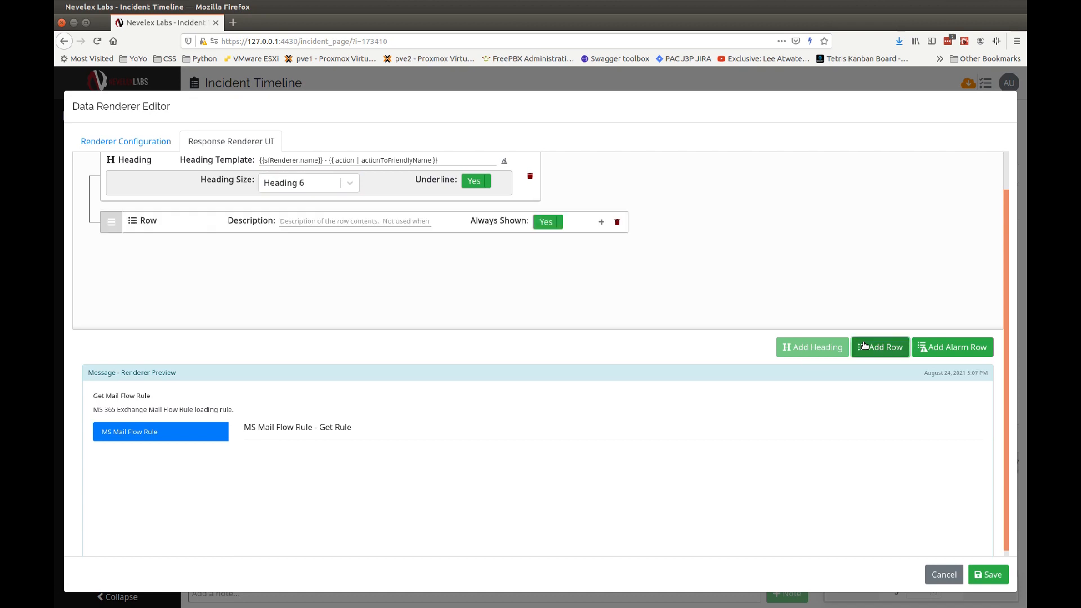
{"action": "left_click", "coordinate": [601, 222]}
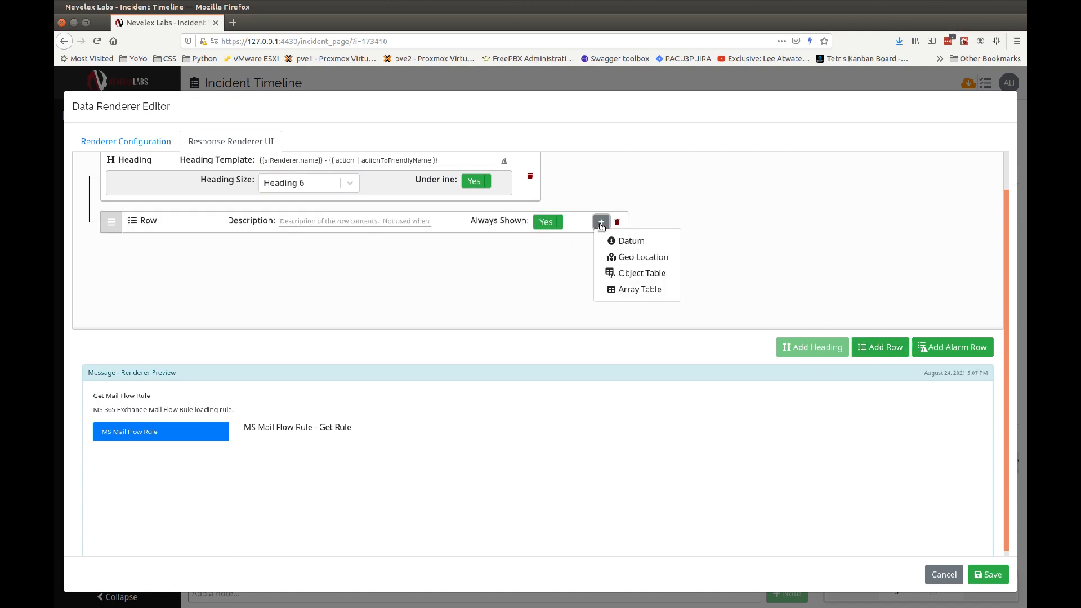
{"action": "left_click", "coordinate": [641, 273]}
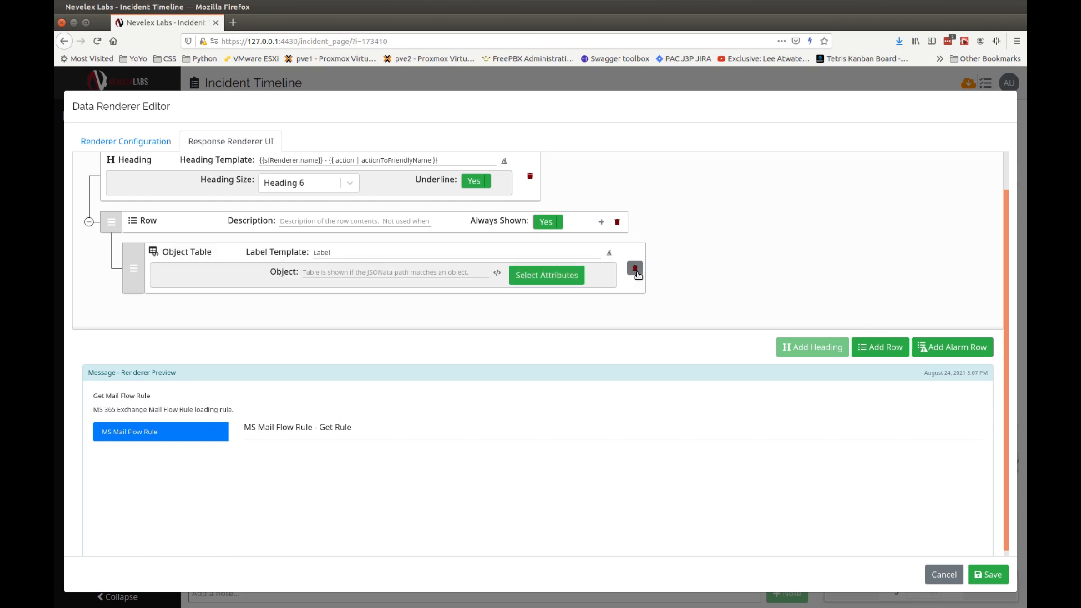
{"action": "double_click", "coordinate": [367, 252]}
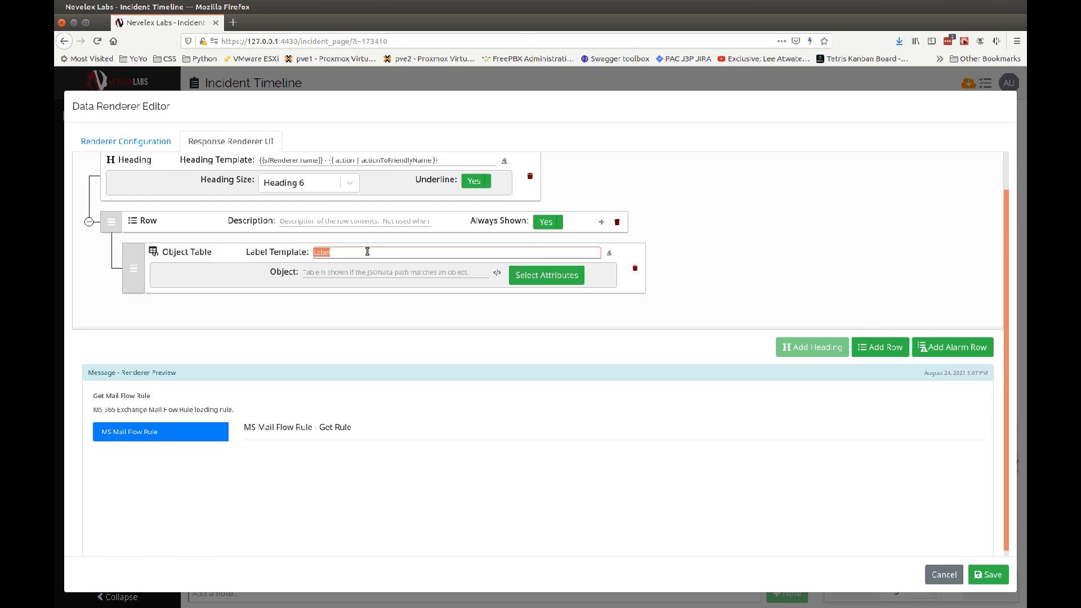
{"action": "type", "text": "Mail Flow Rule"}
{"action": "left_click", "coordinate": [495, 274]}
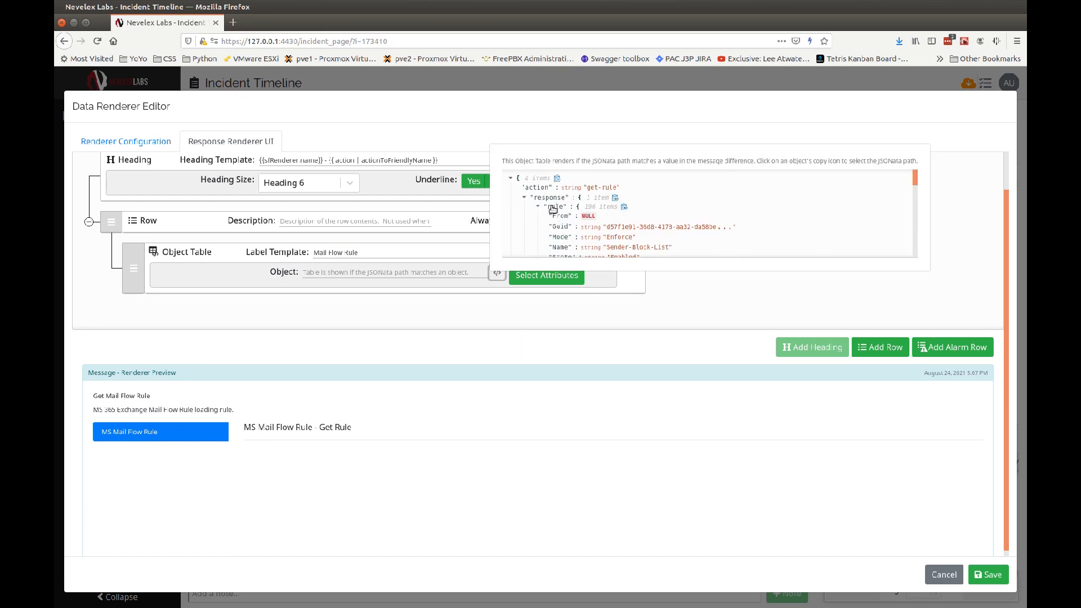
{"action": "left_click", "coordinate": [624, 207]}
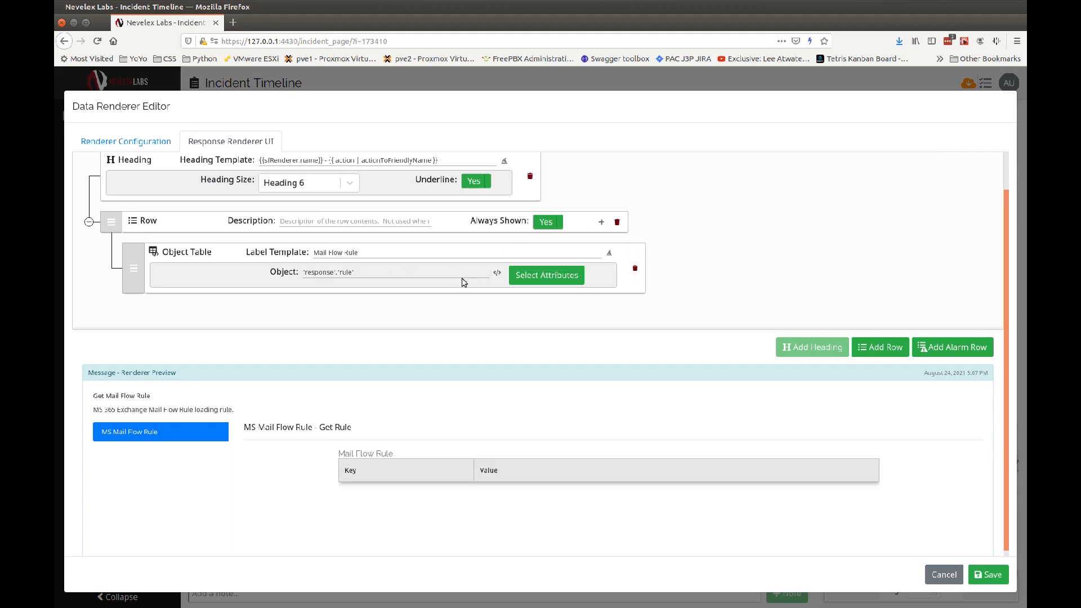
- Add the Name attribute to the Mail Flow Rule object table
{"action": "left_click", "coordinate": [524, 278]}
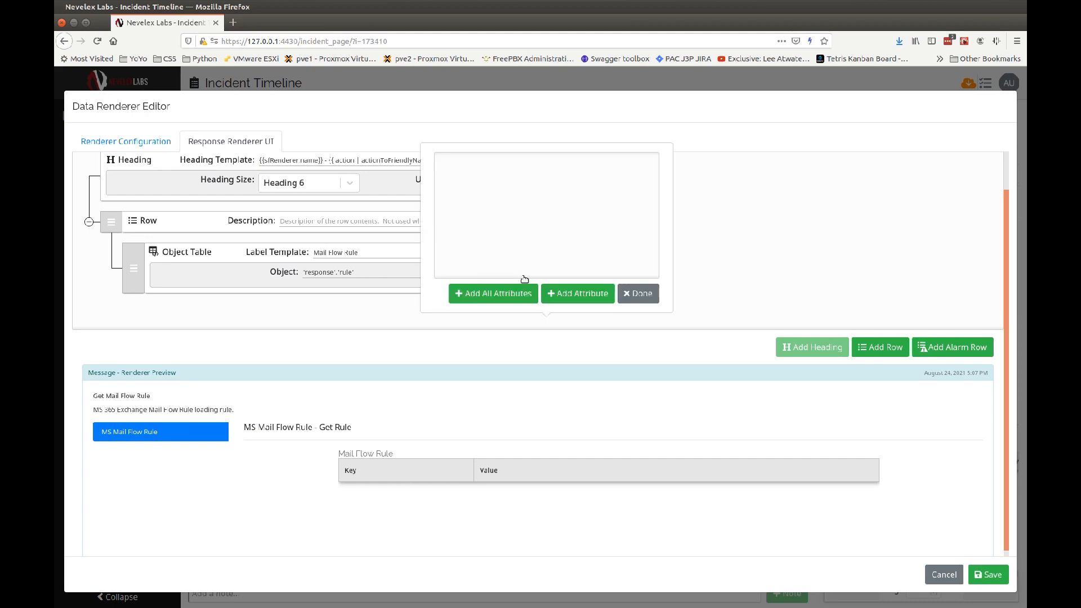
{"action": "left_click", "coordinate": [561, 294]}
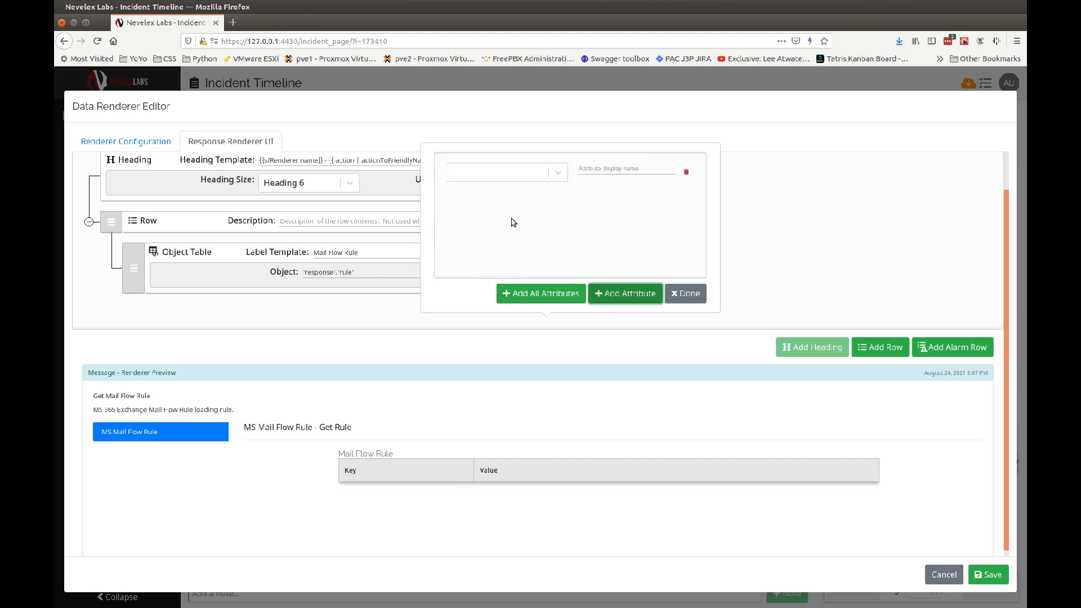
{"action": "left_click", "coordinate": [556, 173]}
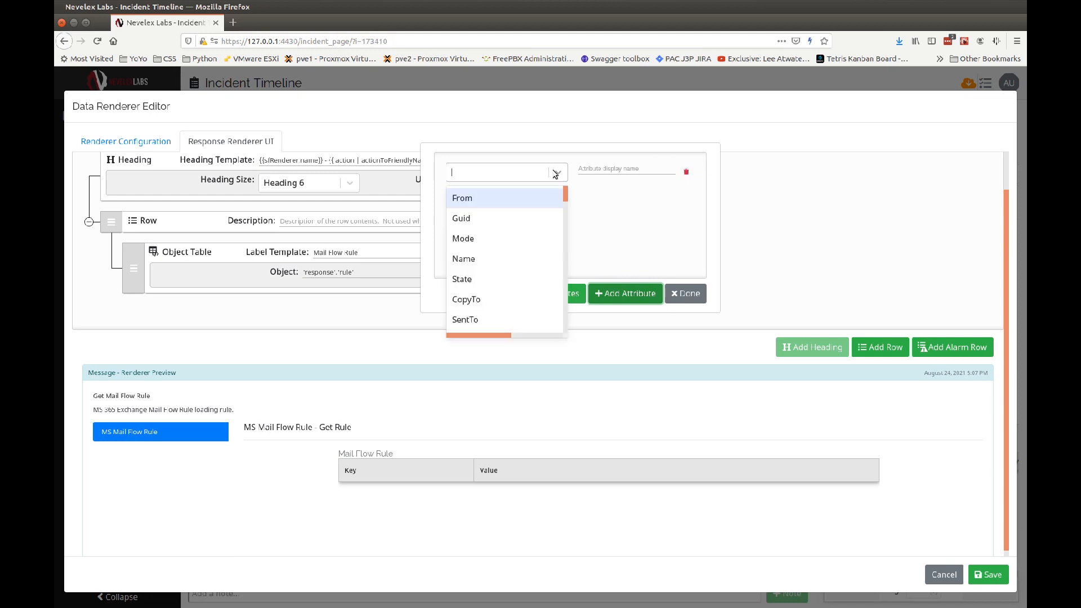
{"action": "left_click", "coordinate": [473, 258]}
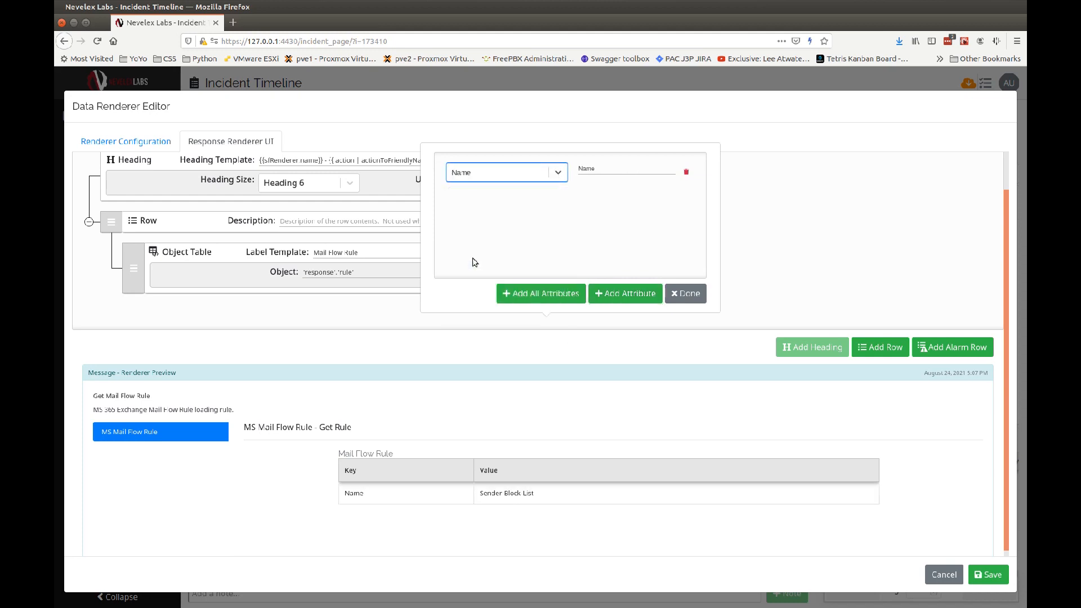
- Add SenderDomainIs as the second attribute of the object table
{"action": "left_click", "coordinate": [627, 297]}
{"action": "left_click", "coordinate": [557, 199]}
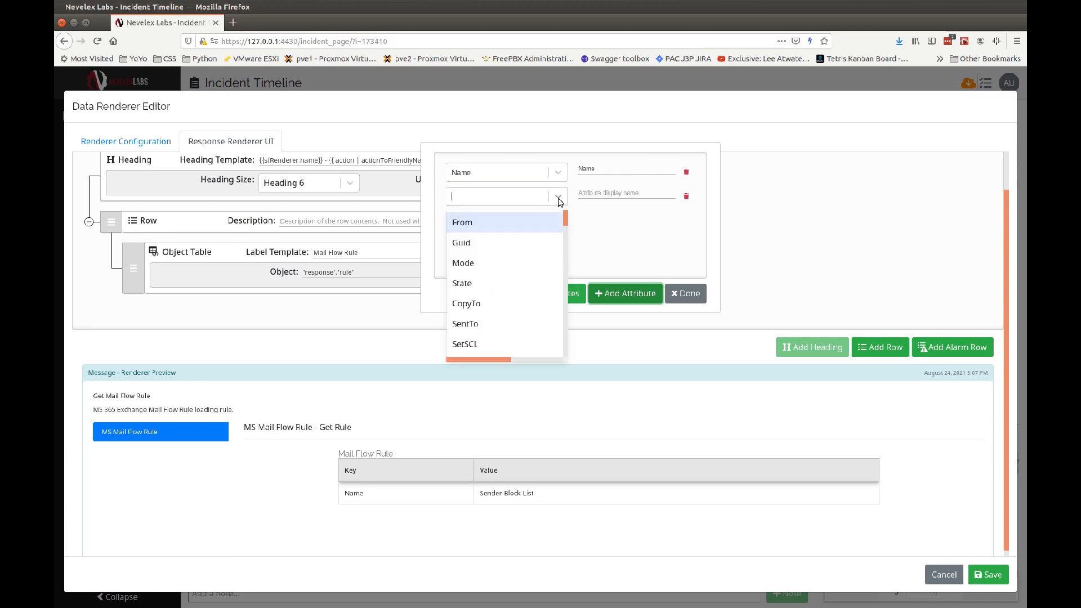
{"action": "scroll", "coordinate": [517, 269], "scroll_direction": "down", "scroll_amount": 3}
{"action": "scroll", "coordinate": [517, 271], "scroll_direction": "down", "scroll_amount": 10}
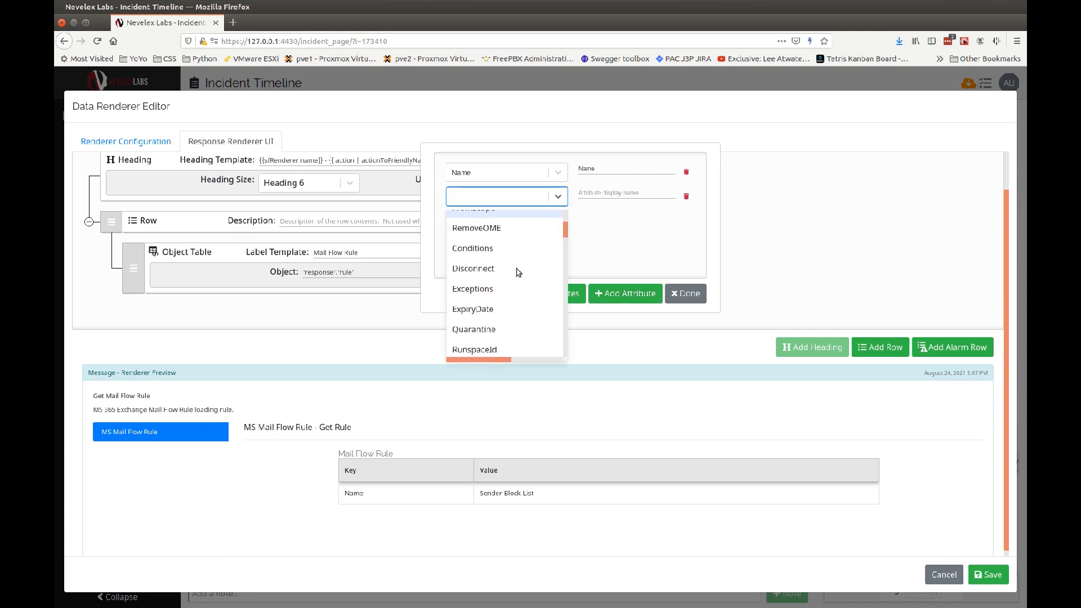
{"action": "scroll", "coordinate": [518, 273], "scroll_direction": "down", "scroll_amount": 10}
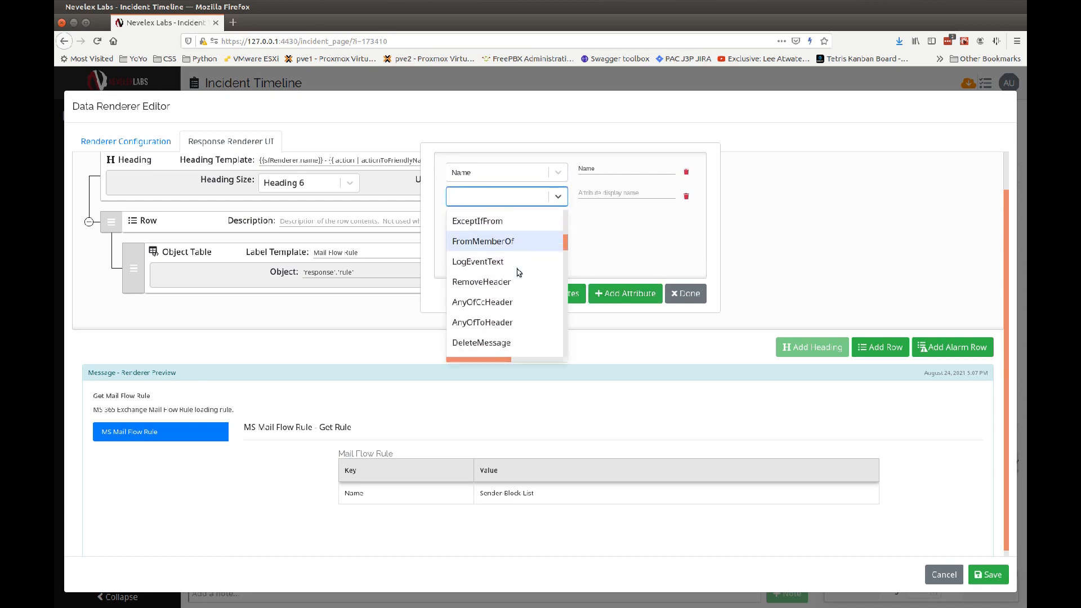
{"action": "scroll", "coordinate": [518, 274], "scroll_direction": "down", "scroll_amount": 5}
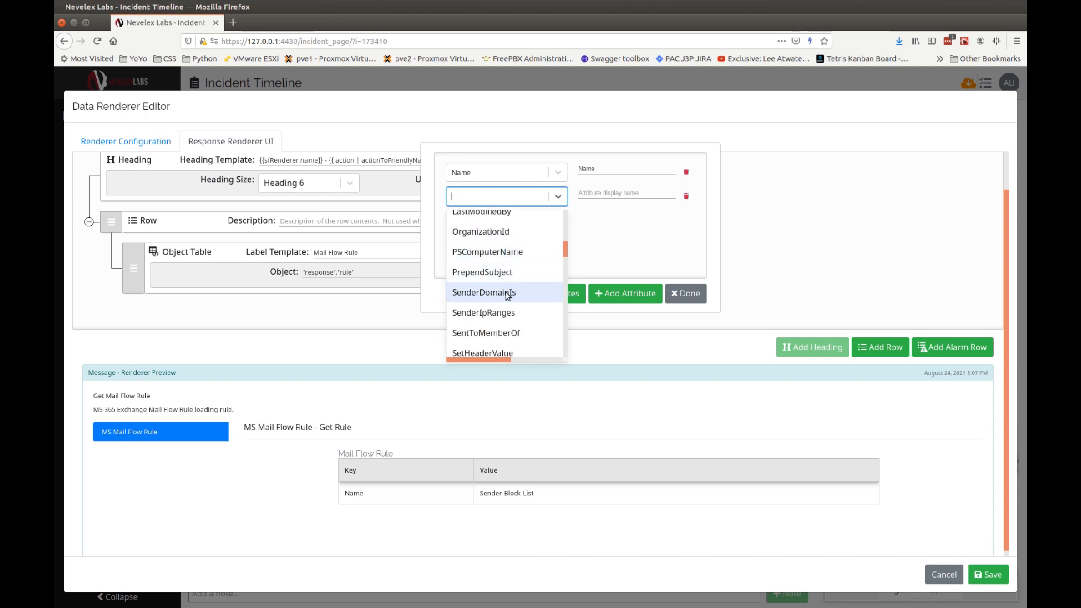
{"action": "left_click", "coordinate": [507, 293]}
- Add RecipientDomainIs as the third attribute of the object table
{"action": "left_click", "coordinate": [608, 293]}
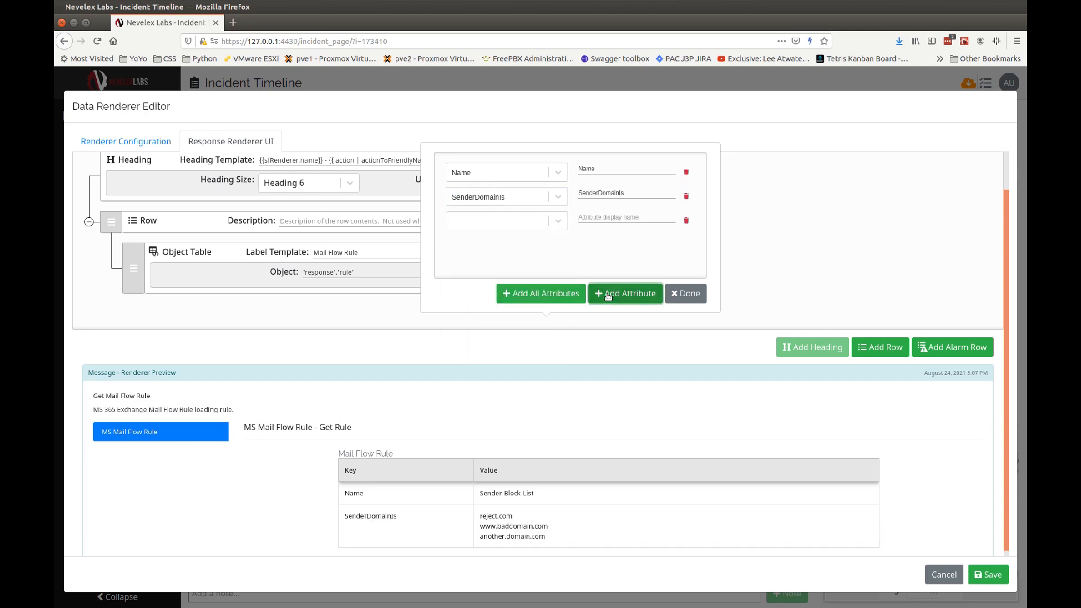
{"action": "left_click", "coordinate": [558, 220]}
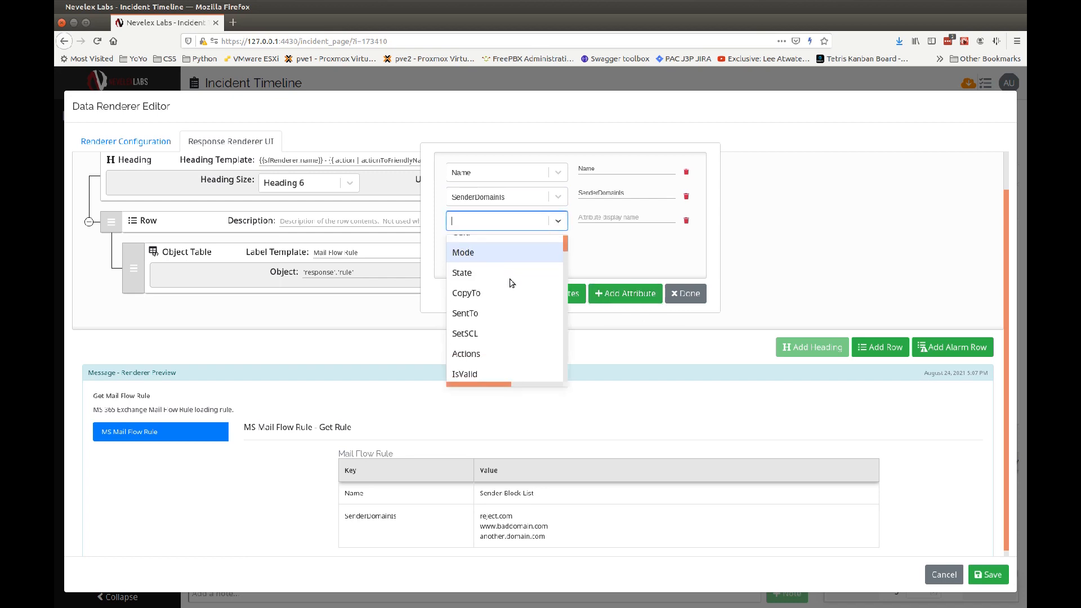
{"action": "scroll", "coordinate": [511, 289], "scroll_direction": "down", "scroll_amount": 10}
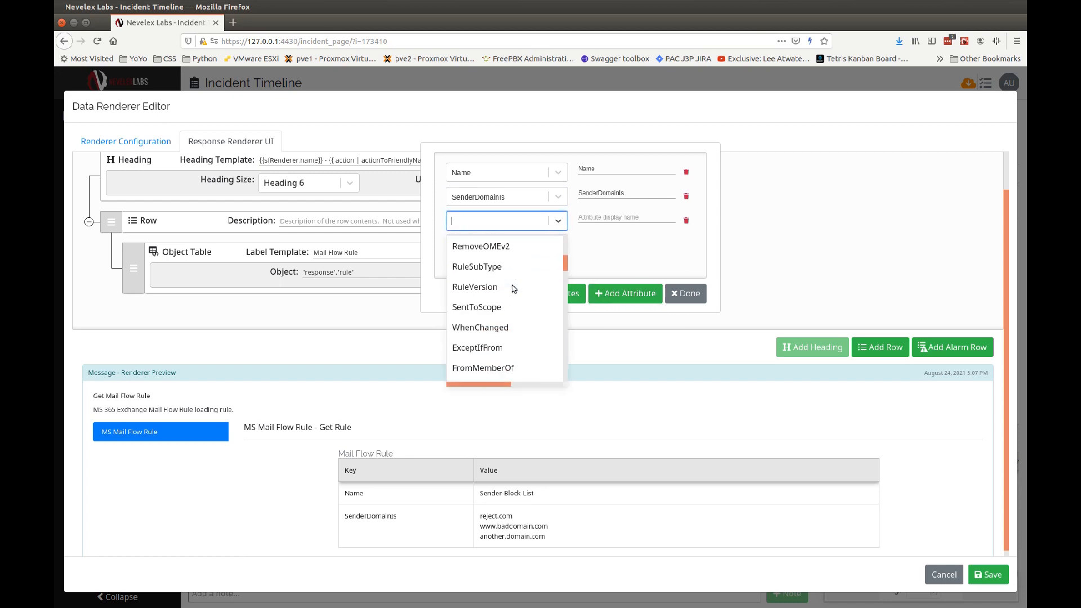
{"action": "scroll", "coordinate": [514, 294], "scroll_direction": "down", "scroll_amount": 10}
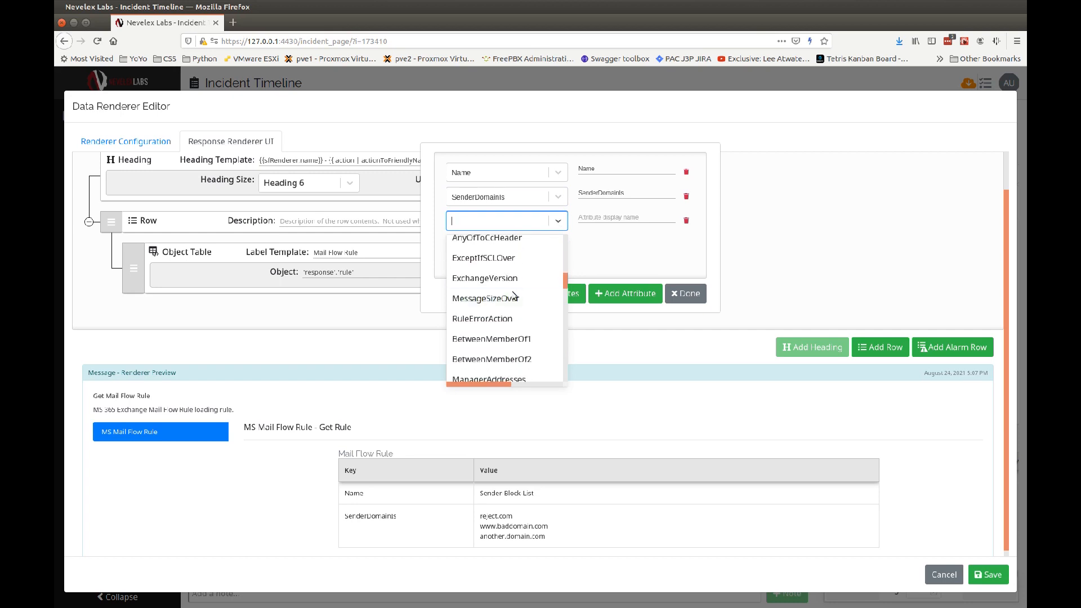
{"action": "scroll", "coordinate": [514, 294], "scroll_direction": "down", "scroll_amount": 8}
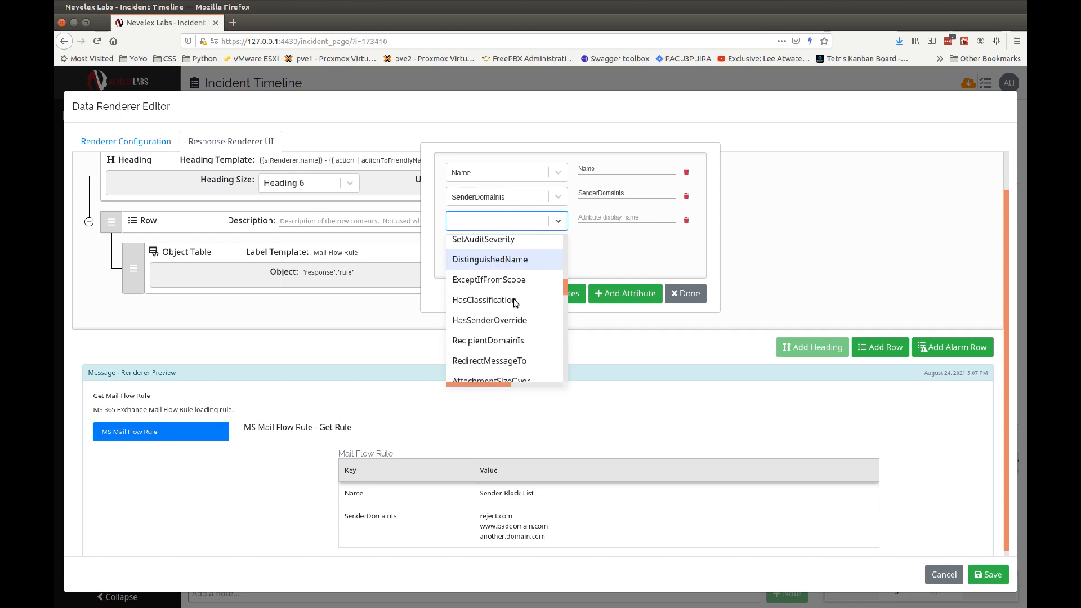
{"action": "left_click", "coordinate": [514, 322]}
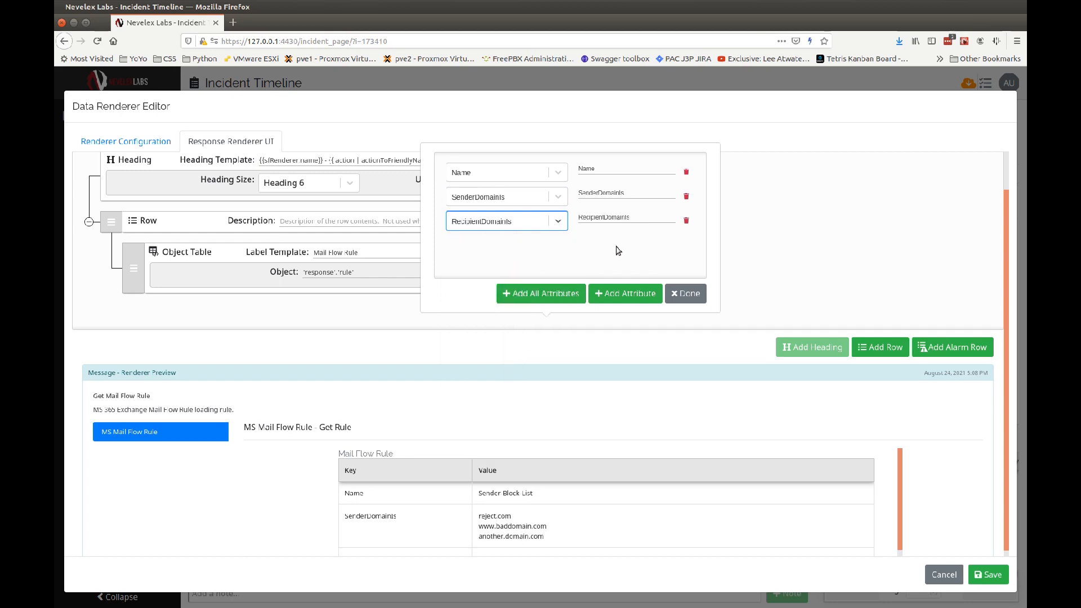
- Add Description as the fourth attribute of the object table
{"action": "left_click", "coordinate": [621, 292]}
{"action": "left_click", "coordinate": [558, 245]}
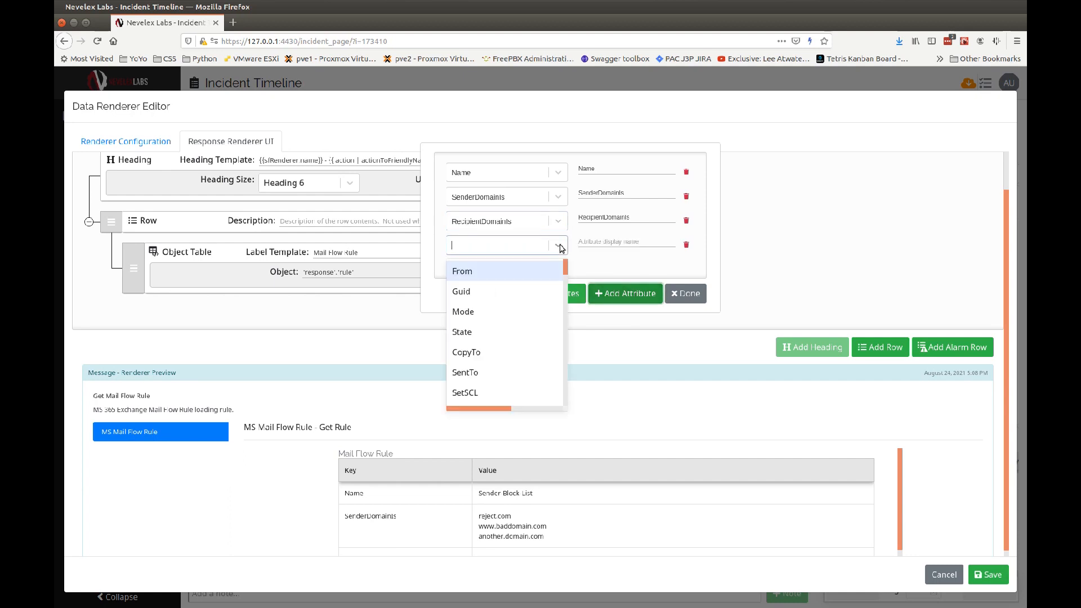
{"action": "scroll", "coordinate": [499, 313], "scroll_direction": "down", "scroll_amount": 10}
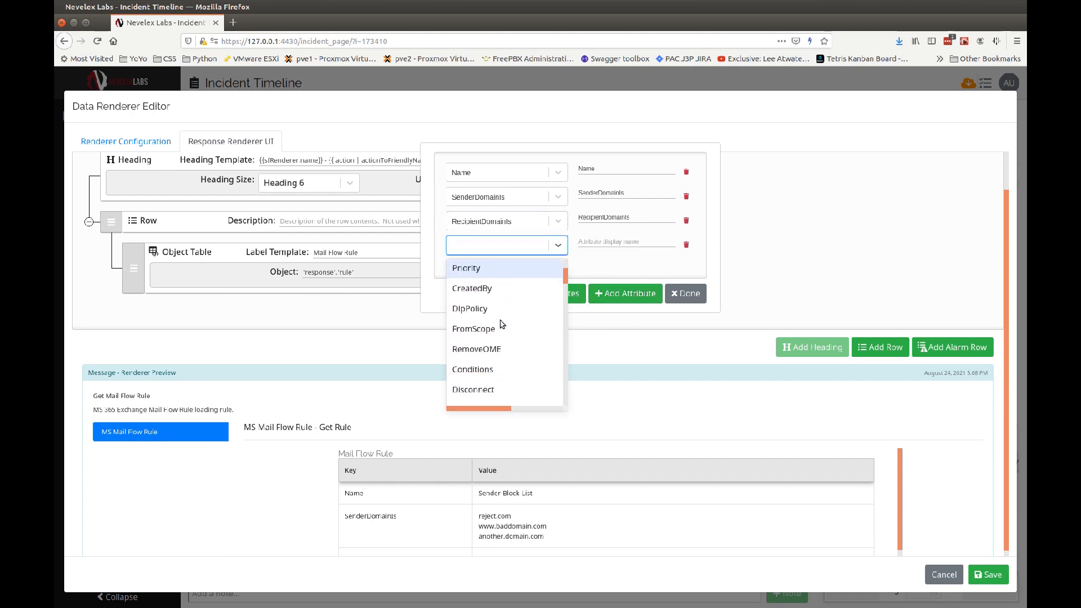
{"action": "scroll", "coordinate": [503, 341], "scroll_direction": "down", "scroll_amount": 8}
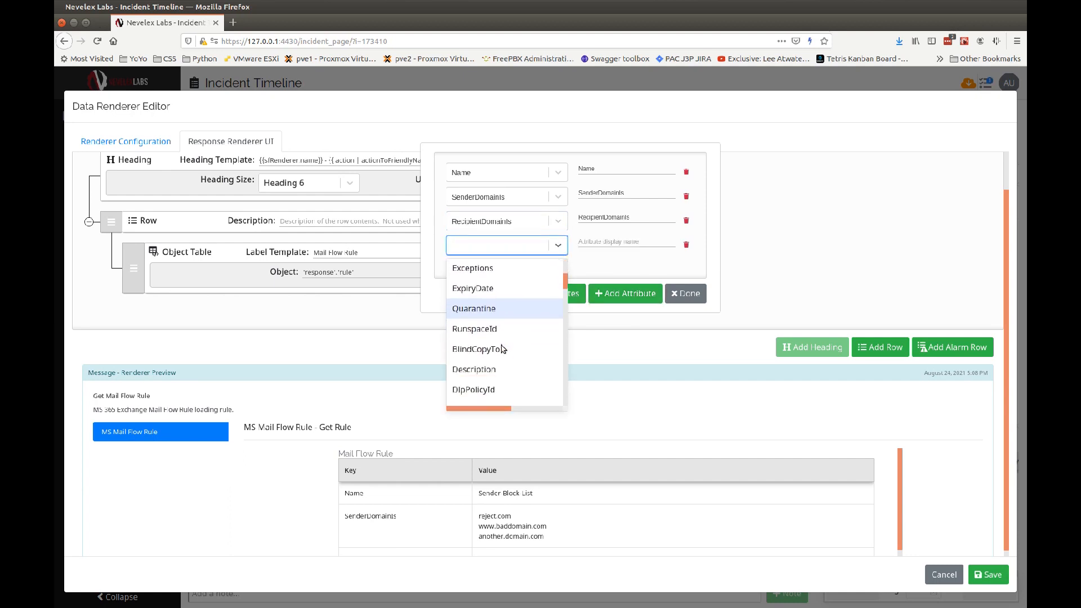
{"action": "left_click", "coordinate": [484, 313]}
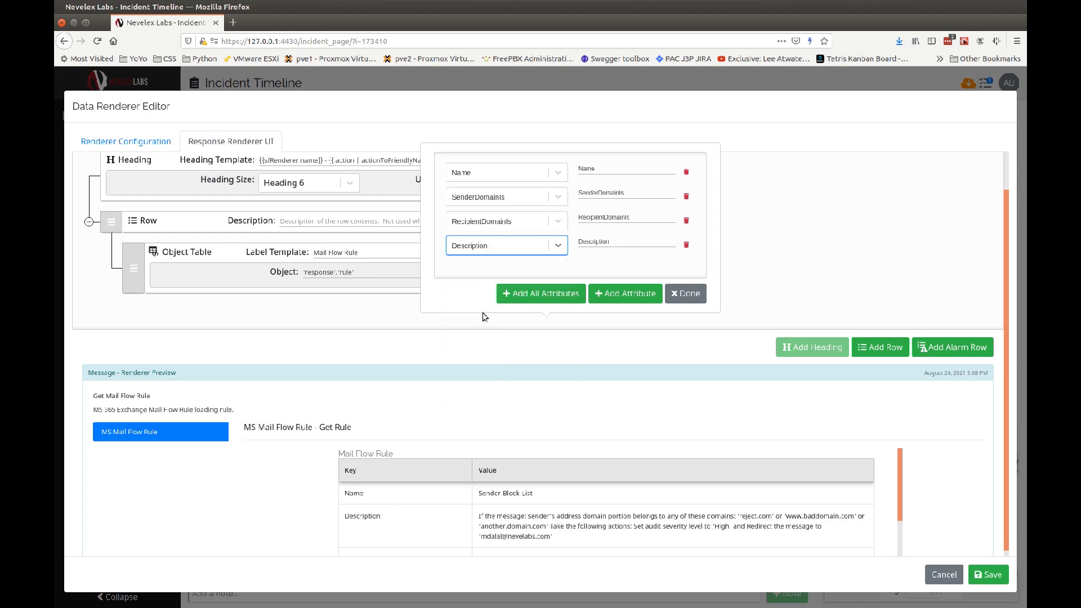
- Finish the object table's attribute selection, save the data renderer, and reload the incident timeline
{"action": "left_click", "coordinate": [667, 294]}
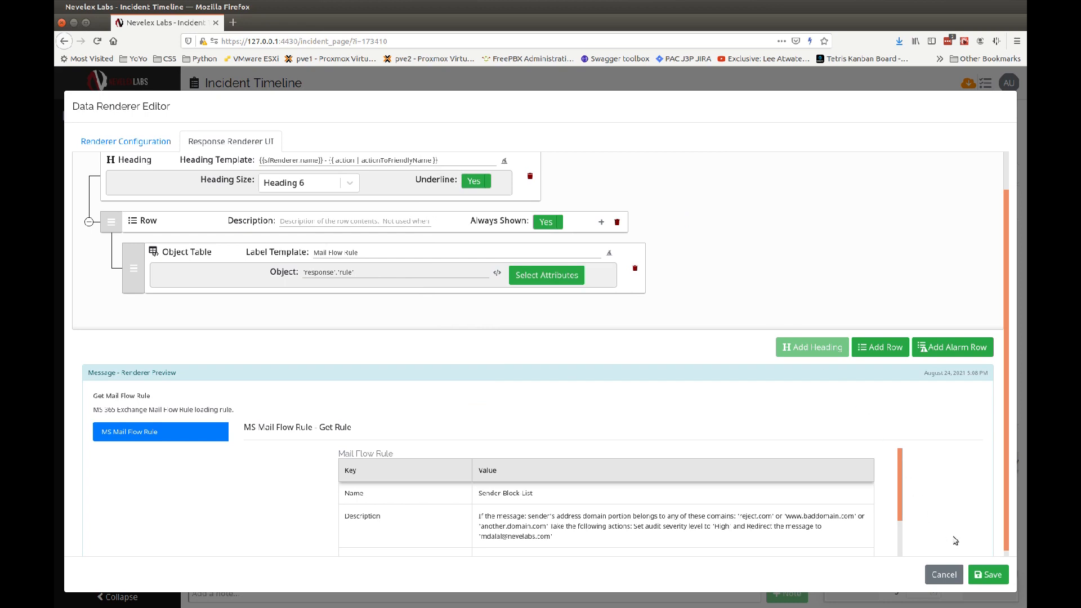
{"action": "left_click", "coordinate": [987, 575]}
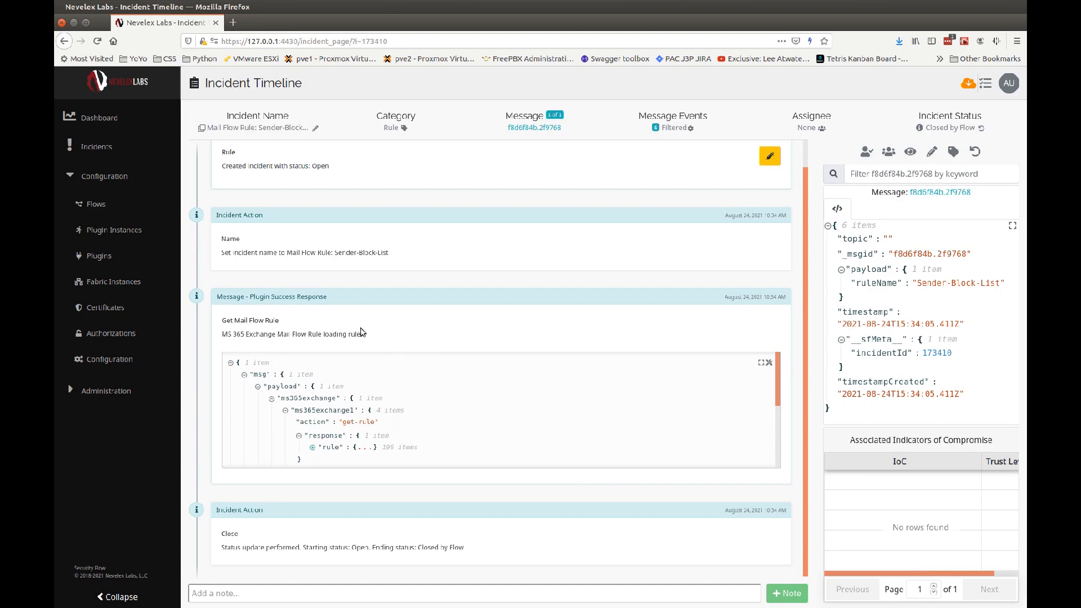
{"action": "key", "text": "F5"}
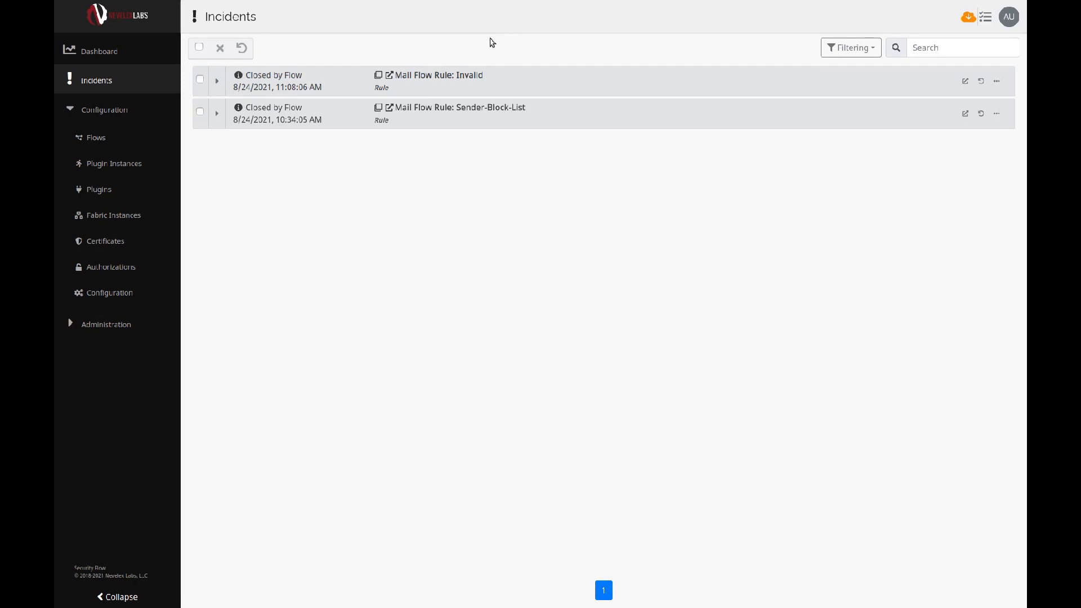
- Open the "Mail Flow Rule: Invalid" incident and examine how its plugin error response is rendered
{"action": "left_click", "coordinate": [463, 76]}
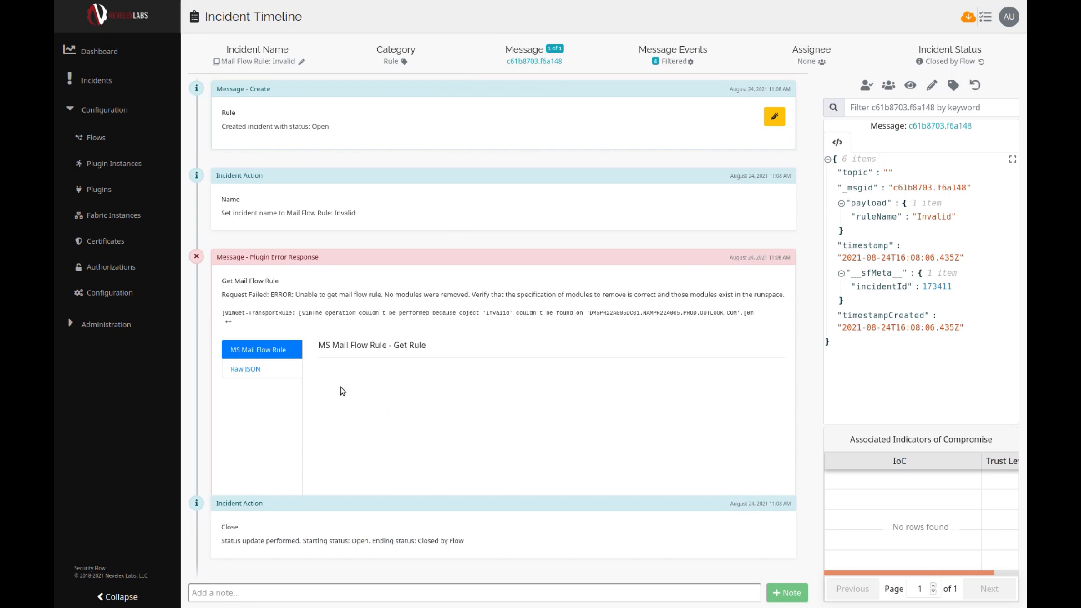
- Open the MS Mail Flow Rule data renderer for editing from the configuration page and display its response UI layout
{"action": "left_click", "coordinate": [125, 294]}
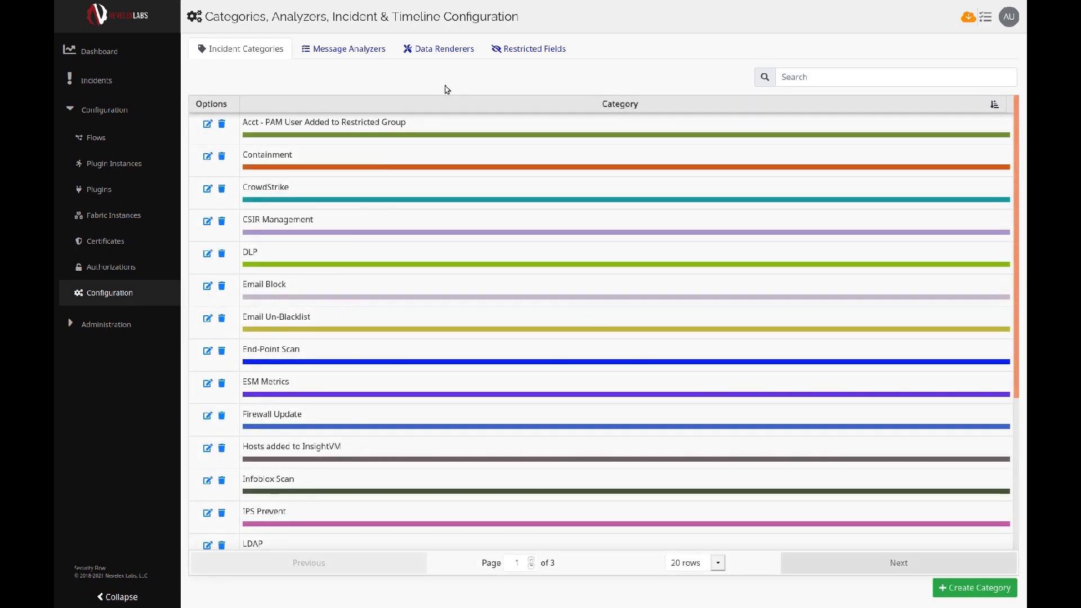
{"action": "left_click", "coordinate": [414, 49]}
{"action": "scroll", "coordinate": [424, 300], "scroll_direction": "down", "scroll_amount": 6}
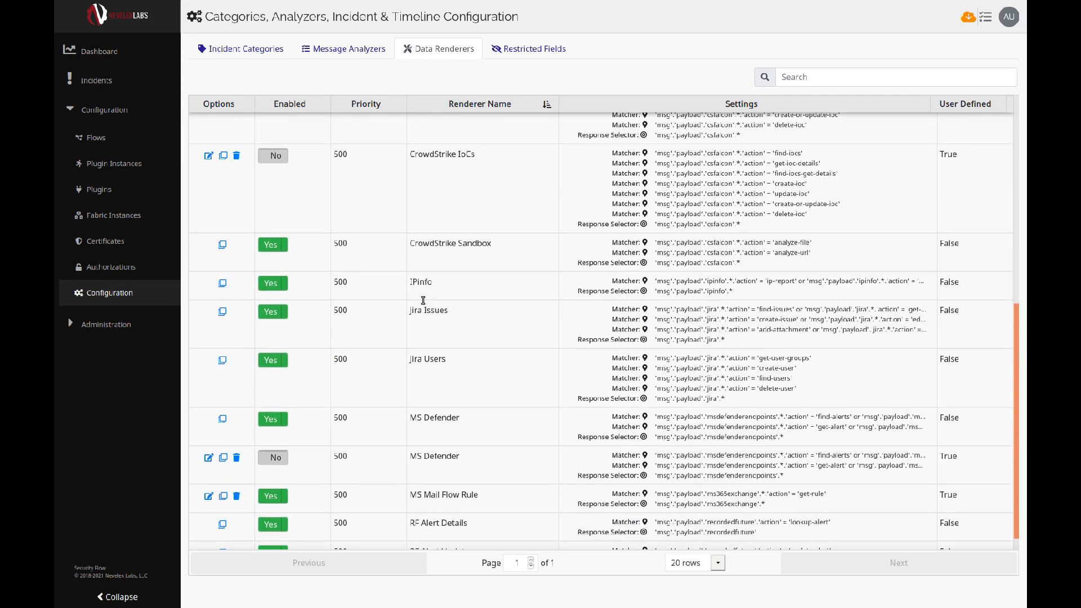
{"action": "scroll", "coordinate": [424, 300], "scroll_direction": "down", "scroll_amount": 1}
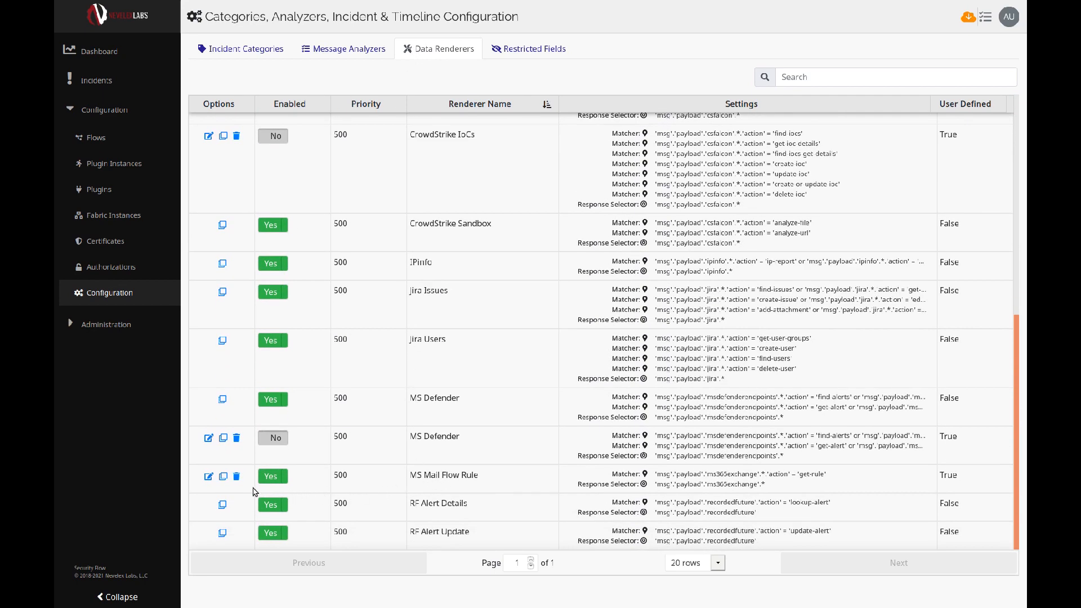
{"action": "left_click", "coordinate": [208, 478]}
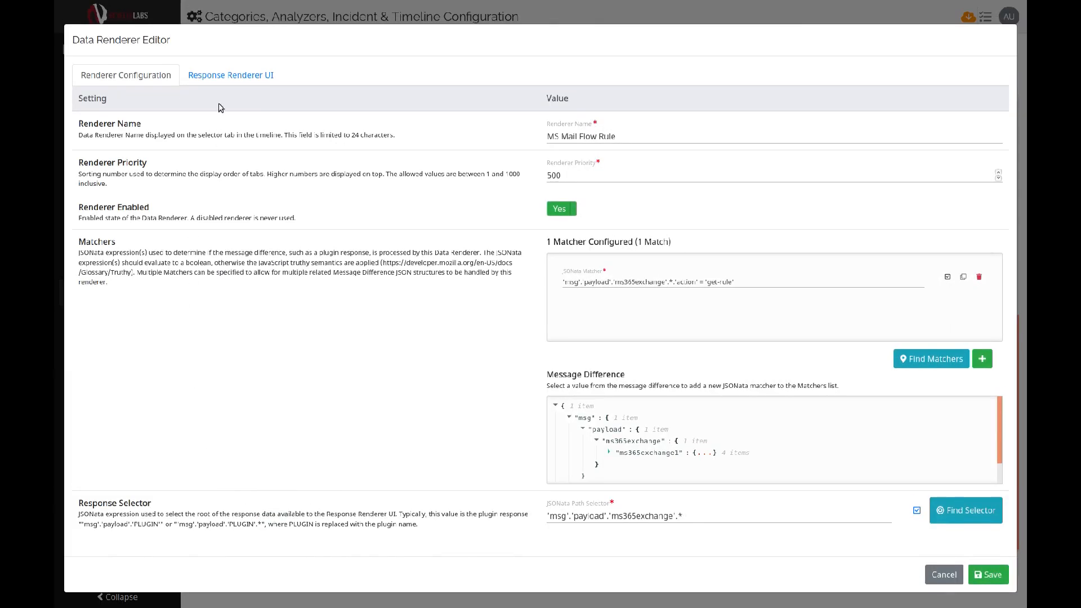
{"action": "left_click", "coordinate": [217, 76]}
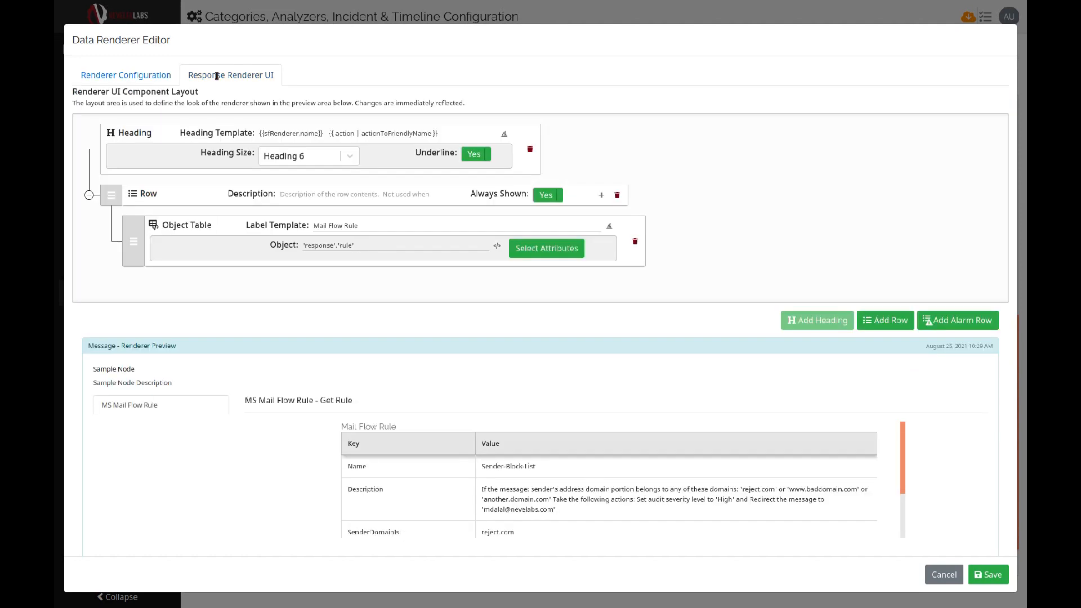
- Add an alarm row to the renderer layout, shown when $exists('error')
{"action": "left_click", "coordinate": [951, 322]}
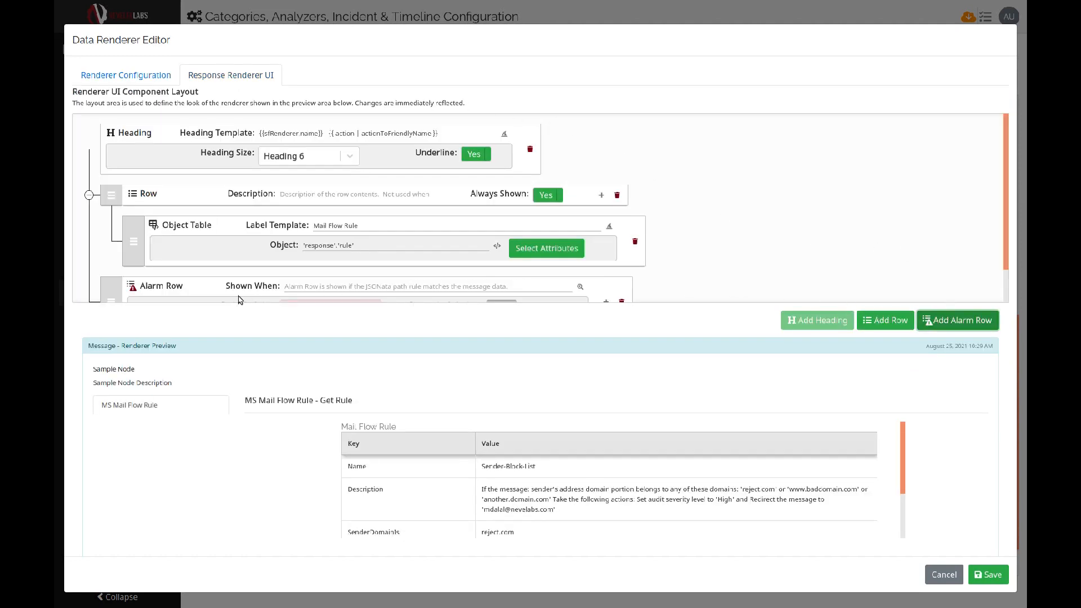
{"action": "left_click", "coordinate": [299, 286]}
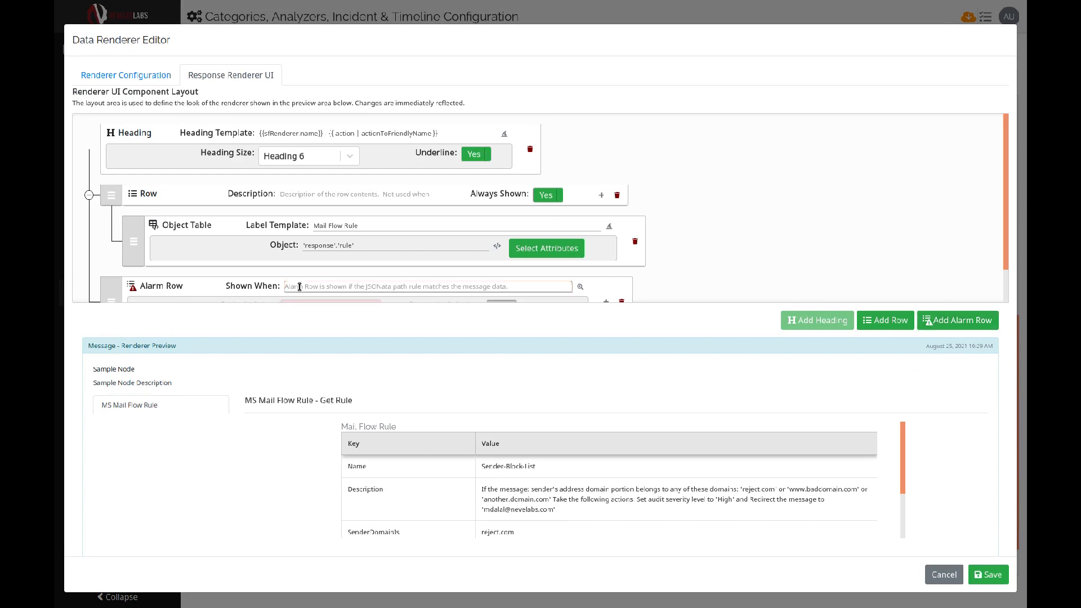
{"action": "type", "text": "$exis"}
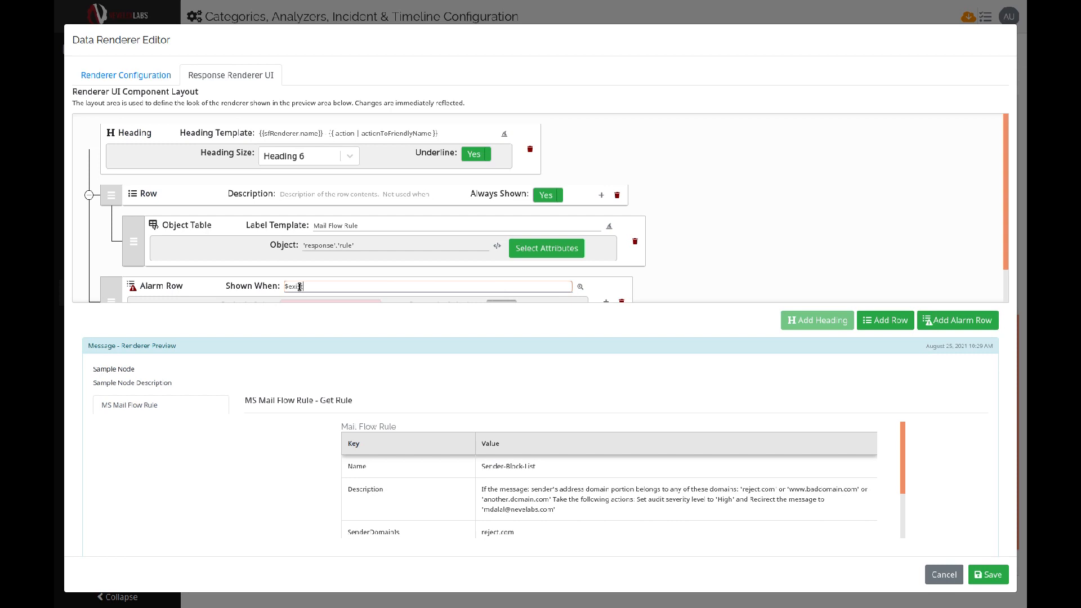
{"action": "type", "text": "ts('error')"}
- Add a datum to the alarm row with the label "Mail Flow Rule" and the datum template {{ ruleName }}
{"action": "scroll", "coordinate": [299, 284], "scroll_direction": "down", "scroll_amount": 1}
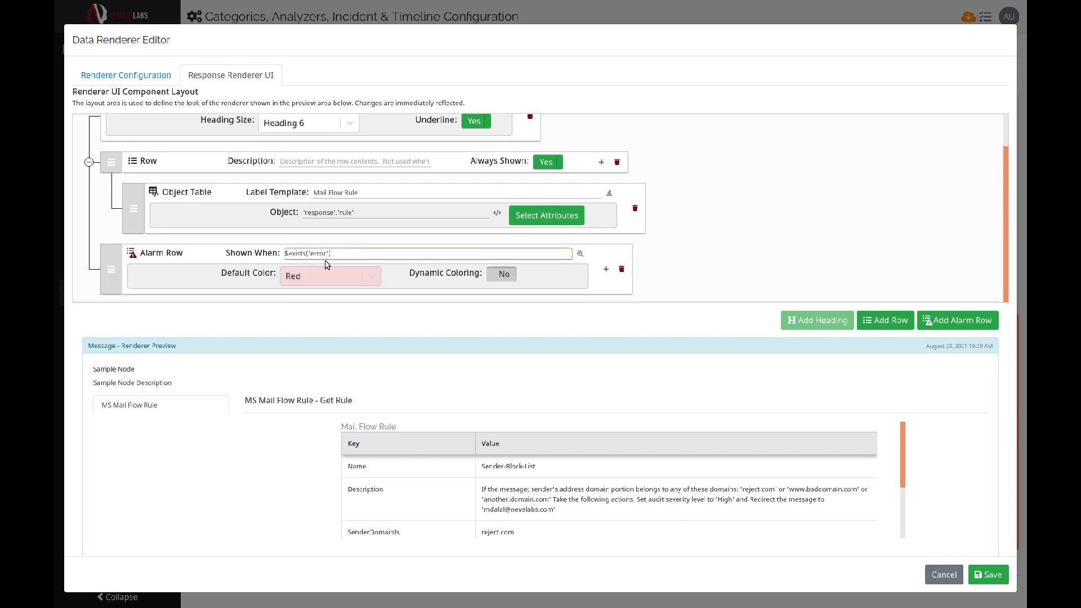
{"action": "left_click", "coordinate": [606, 268]}
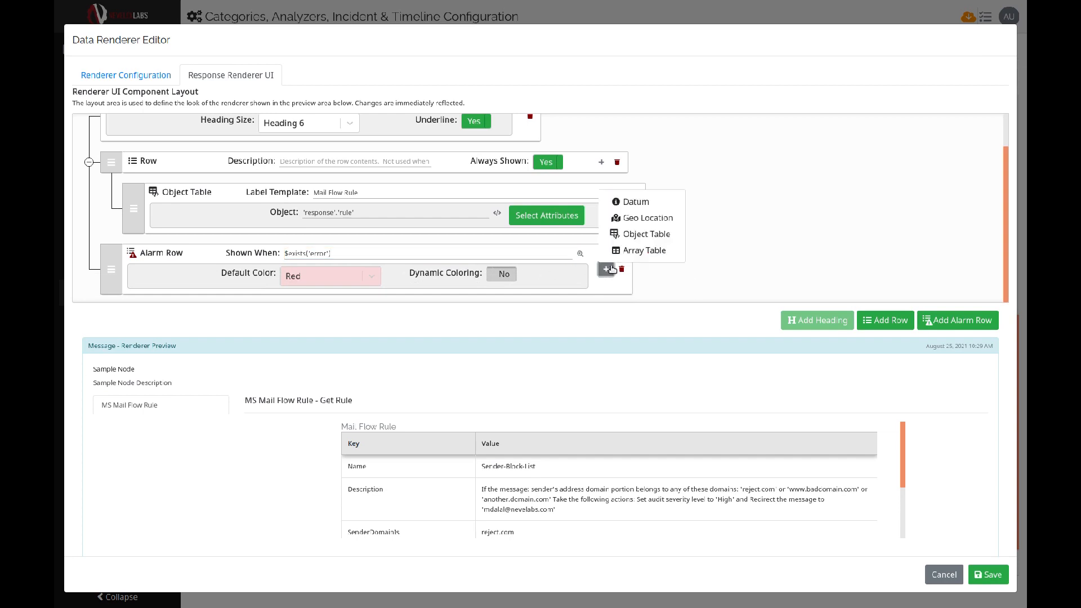
{"action": "left_click", "coordinate": [631, 201]}
{"action": "scroll", "coordinate": [426, 240], "scroll_direction": "down", "scroll_amount": 1}
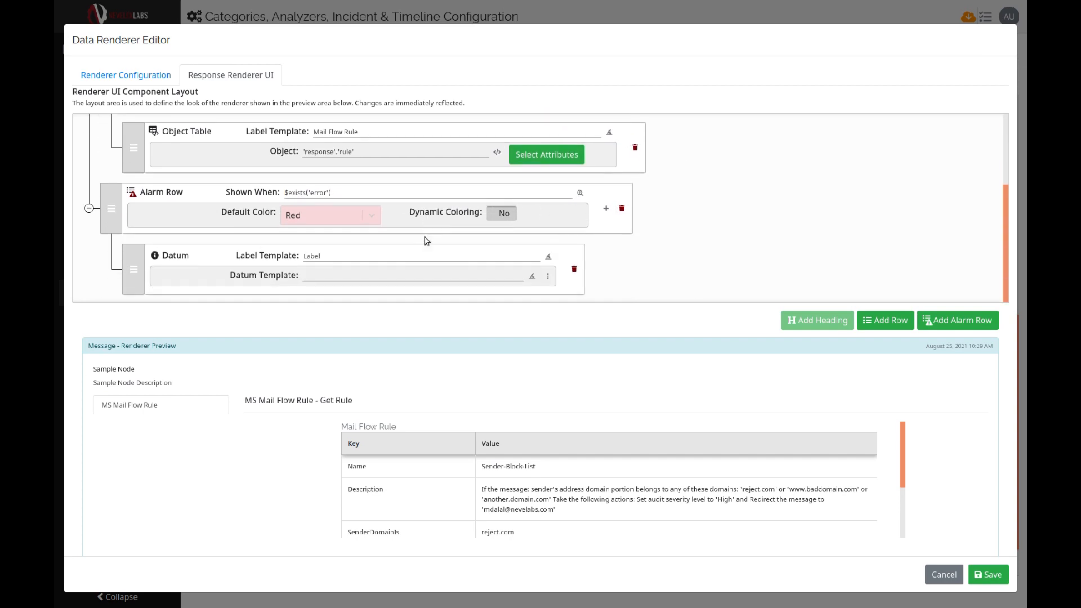
{"action": "double_click", "coordinate": [352, 252]}
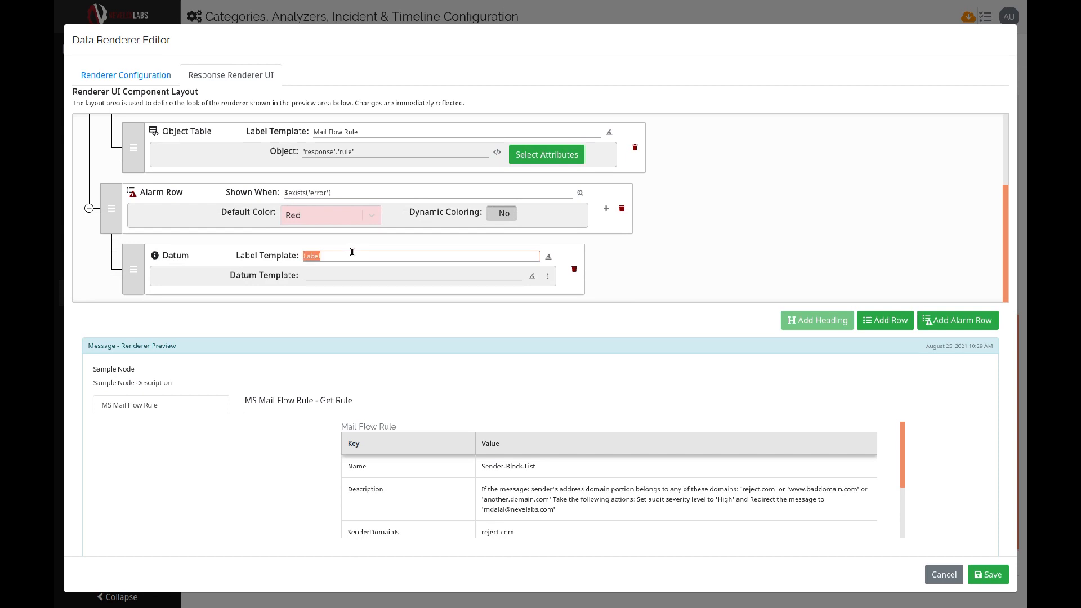
{"action": "type", "text": "Mail Flow Rule"}
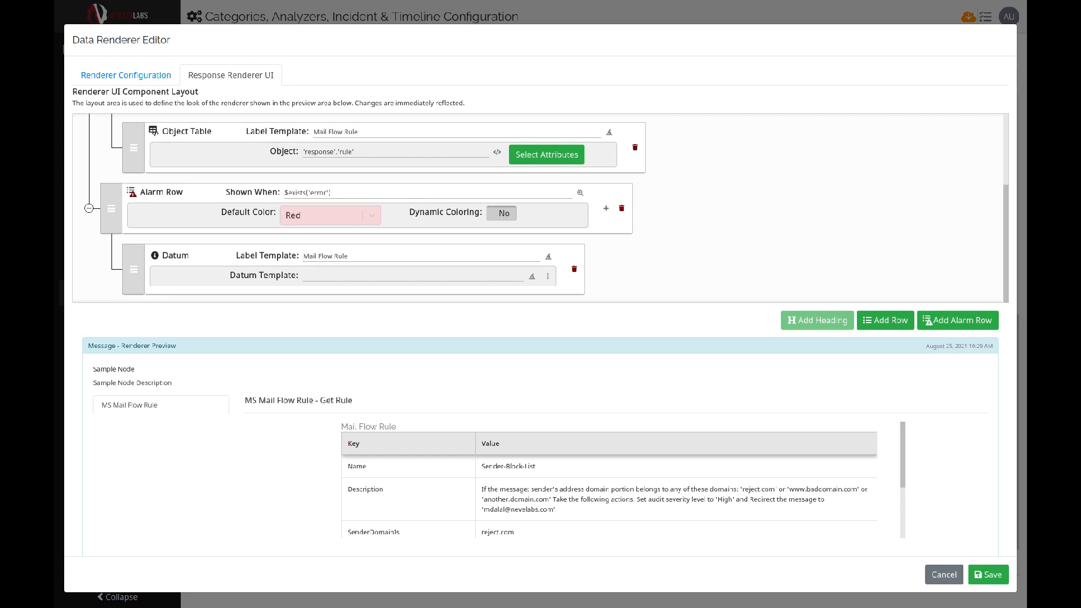
{"action": "left_click", "coordinate": [313, 276]}
{"action": "type", "text": "{{ ruleName }}"}
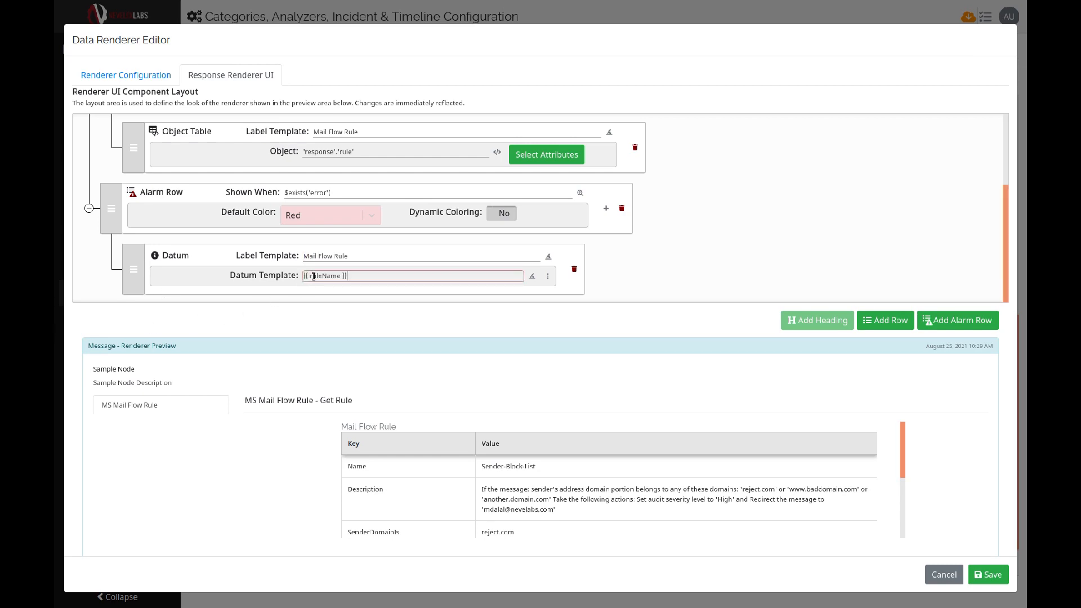
- Add a second alarm row datum labelled "Error" with the template {{ error.errorMessage }}, and save the renderer
{"action": "left_click", "coordinate": [604, 210]}
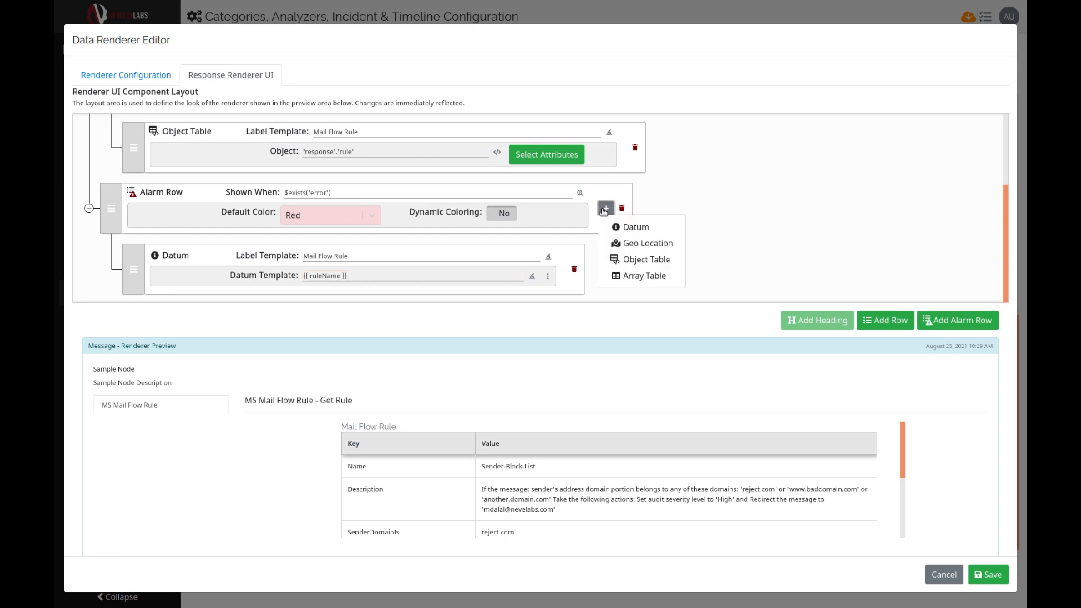
{"action": "left_click", "coordinate": [623, 228]}
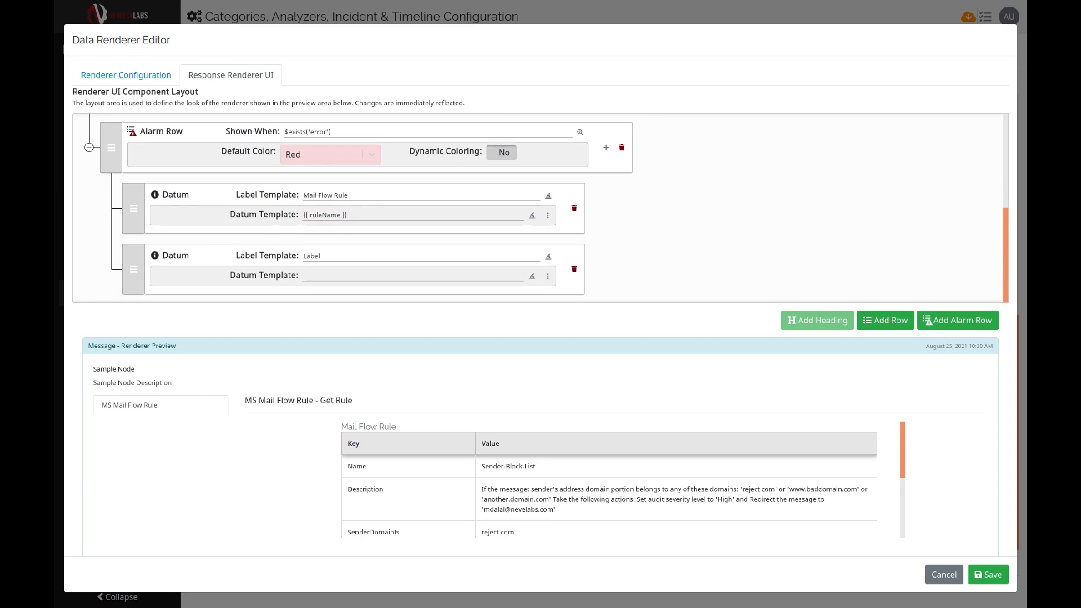
{"action": "double_click", "coordinate": [312, 253]}
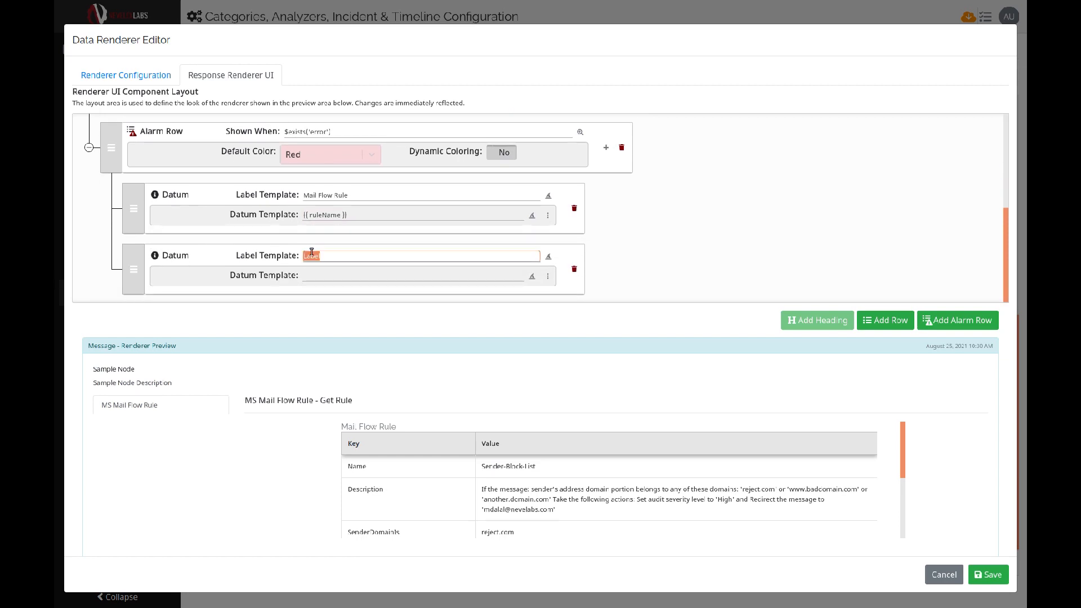
{"action": "type", "text": "Error"}
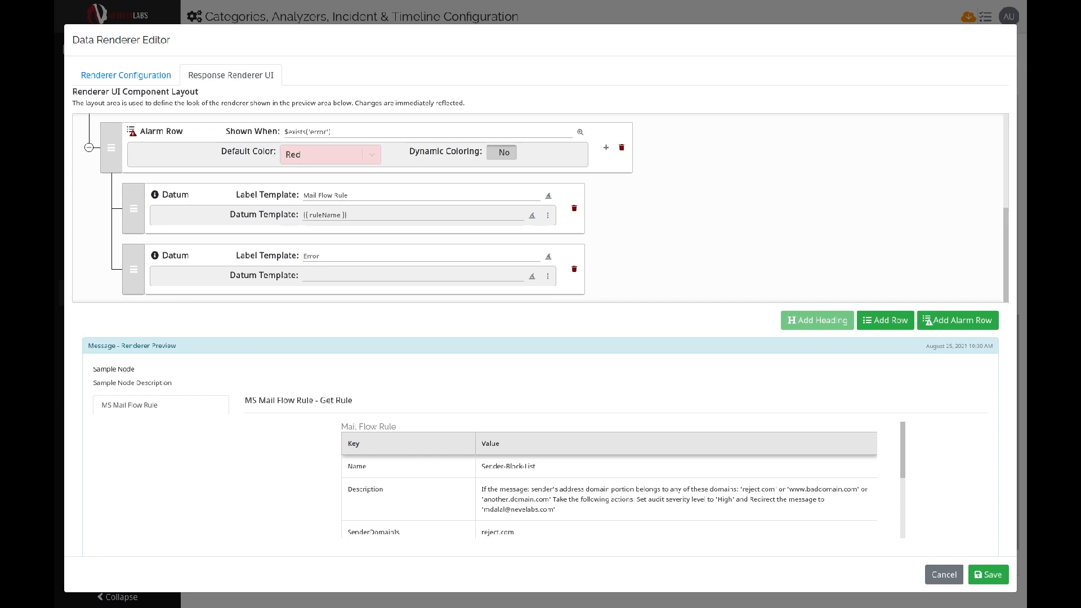
{"action": "left_click", "coordinate": [341, 276]}
{"action": "type", "text": "{{ error.errorMessage }}"}
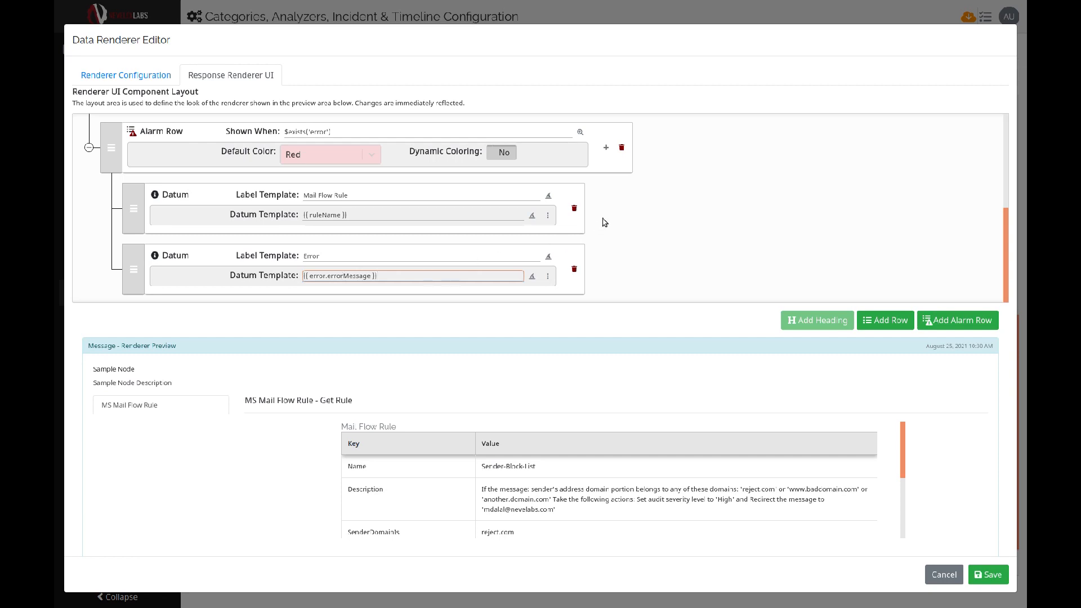
{"action": "left_click", "coordinate": [988, 575]}
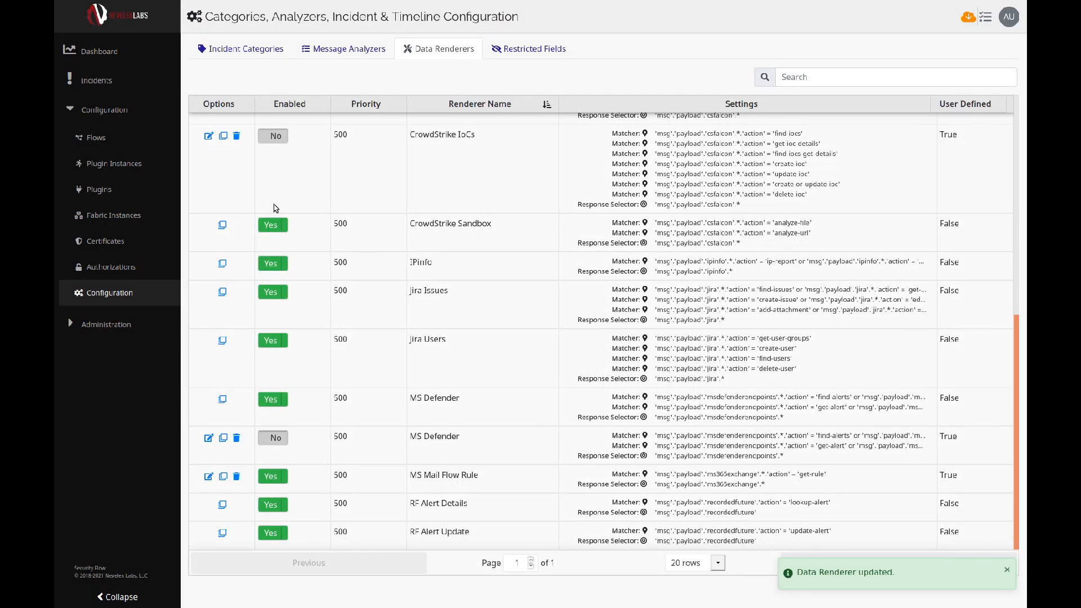
- Reopen the "Mail Flow Rule: Invalid" incident and check how the updated renderer displays the error
{"action": "left_click", "coordinate": [82, 83]}
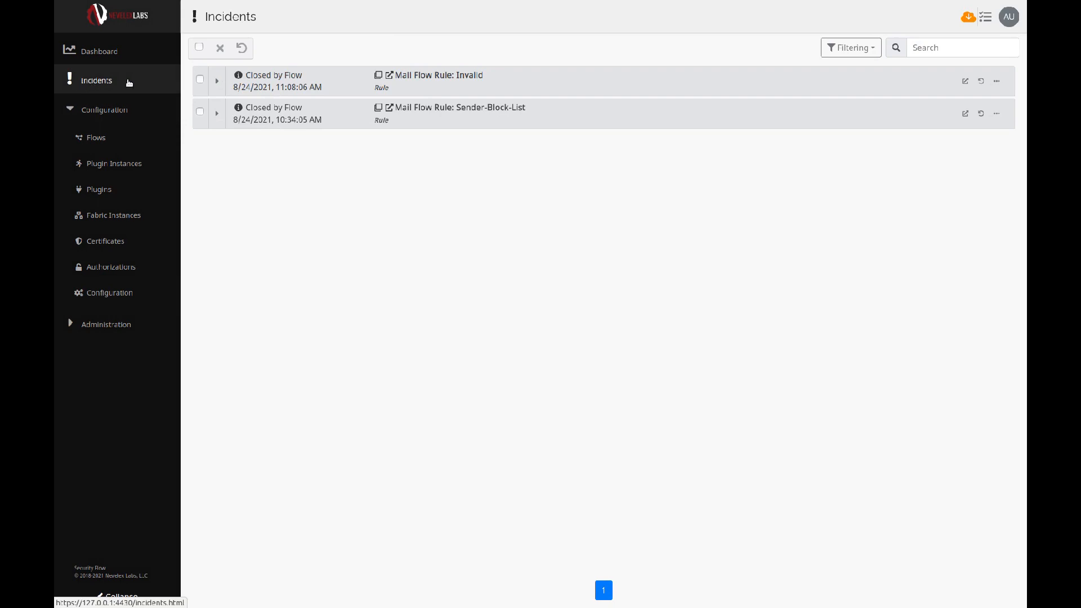
{"action": "left_click", "coordinate": [428, 77]}
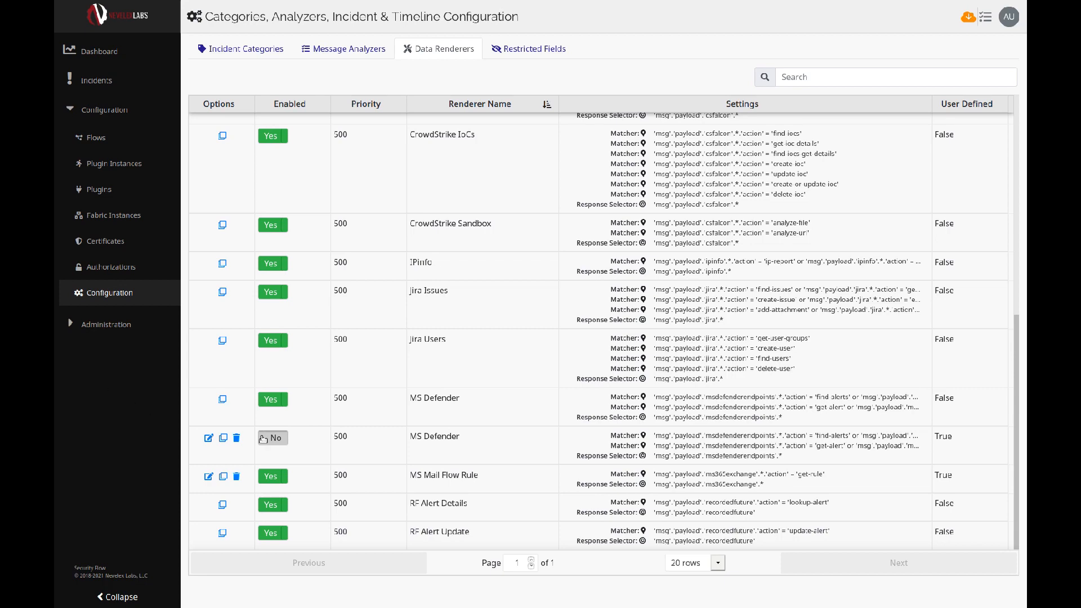
- Disable the built-in MS Defender data renderer that is not user defined
{"action": "left_click", "coordinate": [272, 399]}
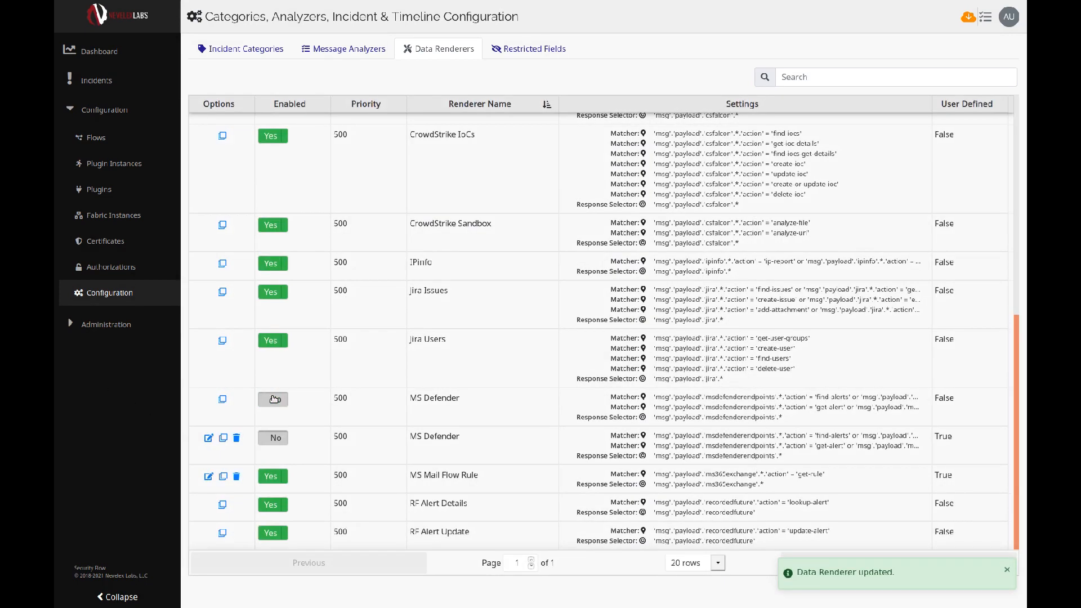